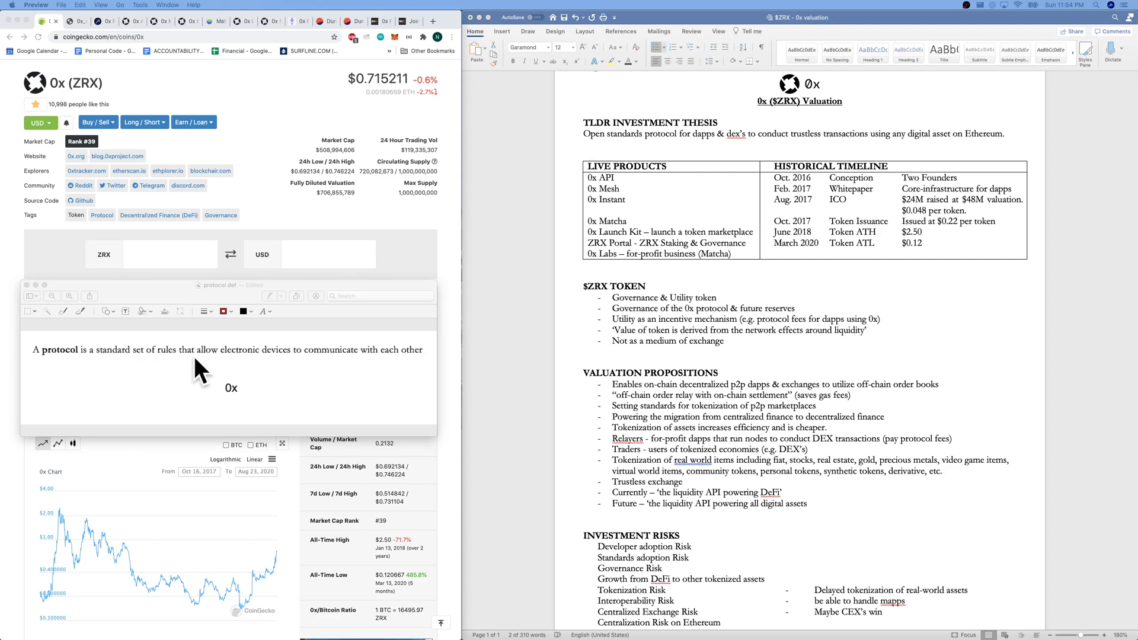
Complete the 0x line in the protocol definition note as "0x is a pipeline of smart contracts" and close the note.
left_click(348, 377)
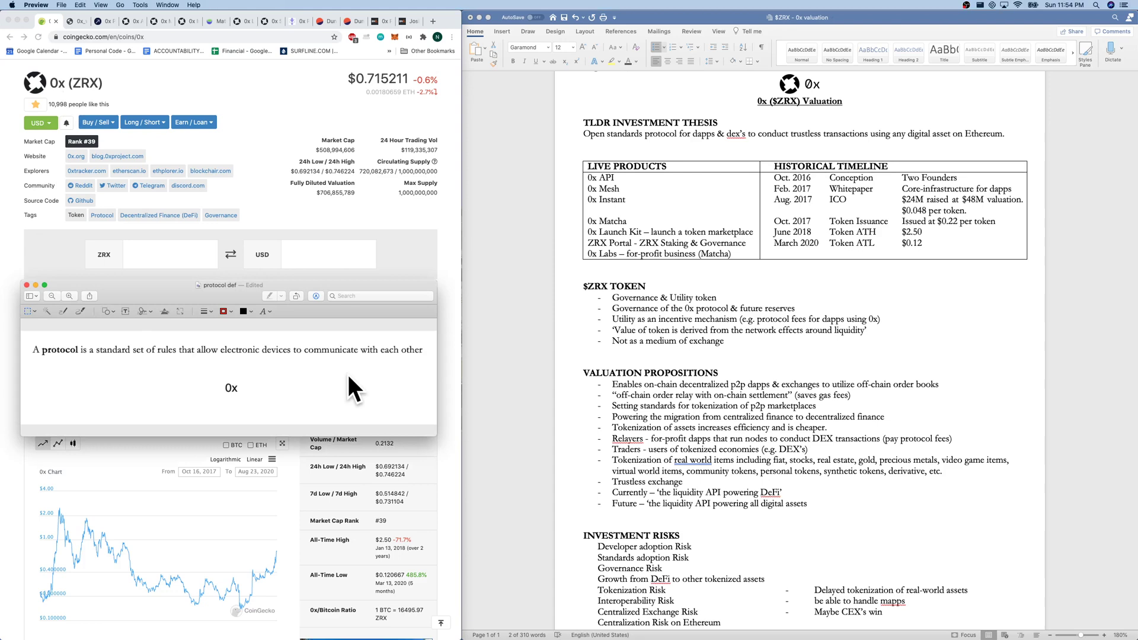
type("is a pipeline of smart contracts")
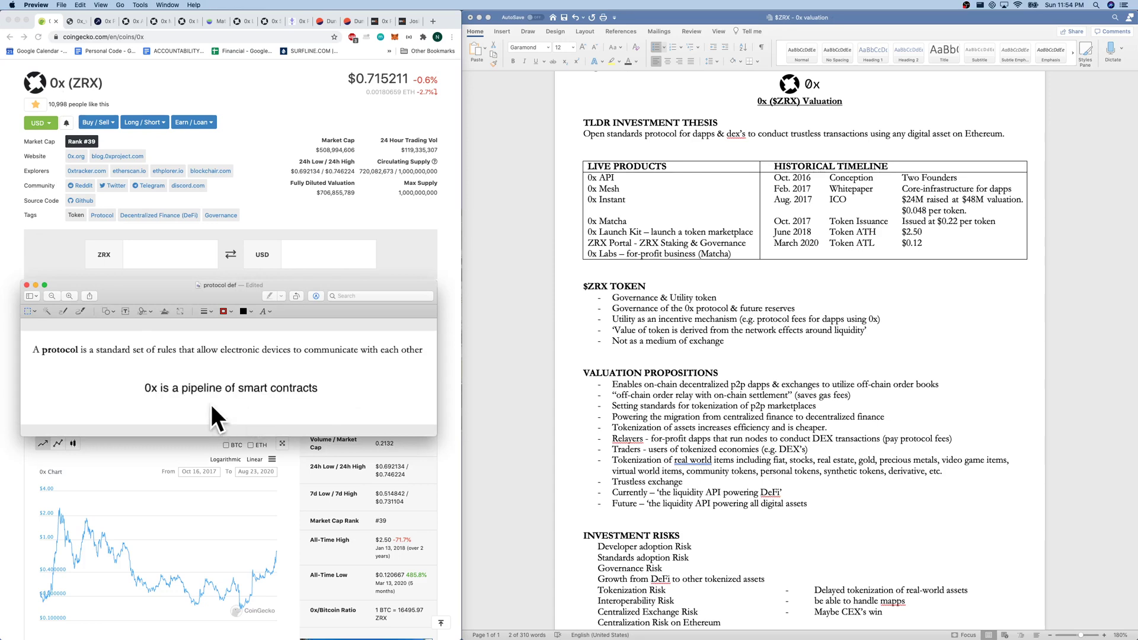
left_click(26, 284)
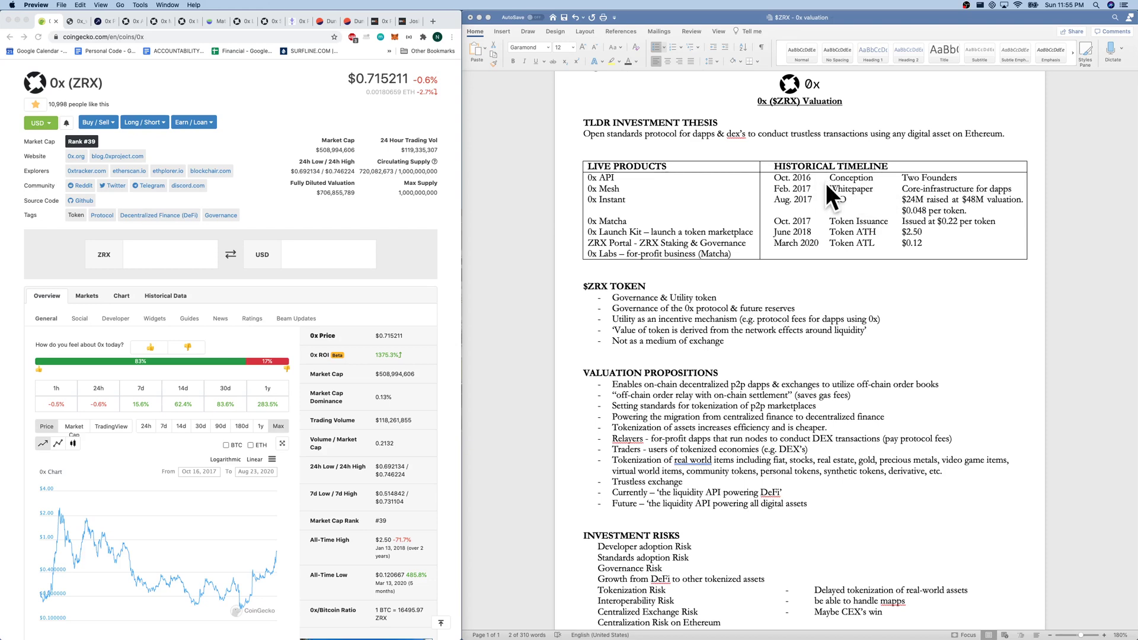
View the 0x white paper and the CryptoRank ICO review of 0x Protocol in Chrome, closing each page after reading.
left_click(70, 21)
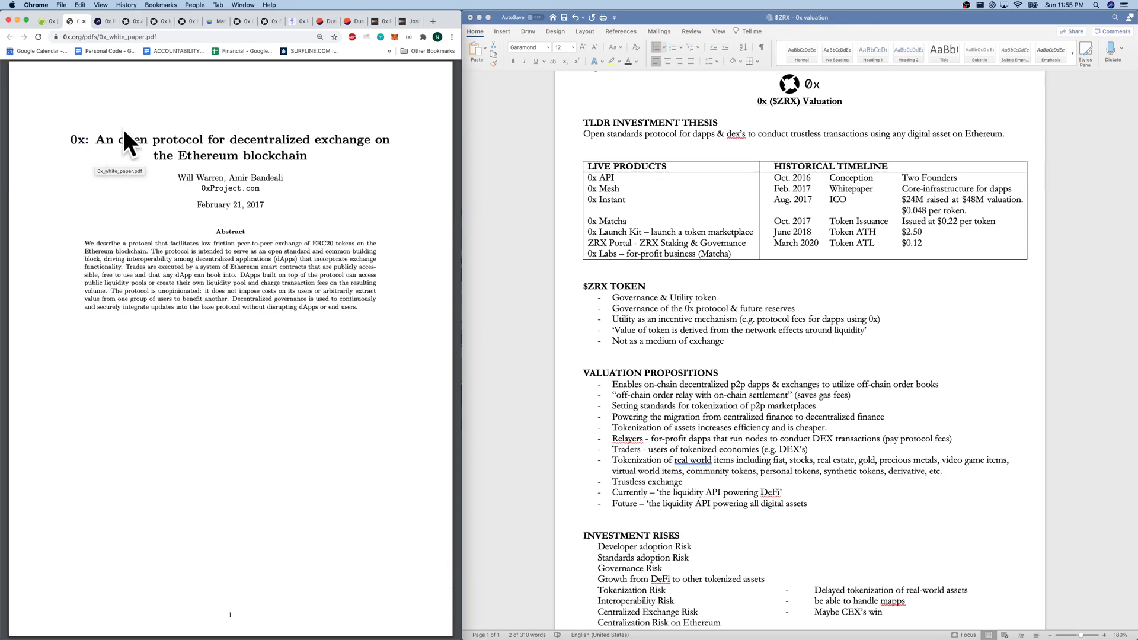
left_click(84, 21)
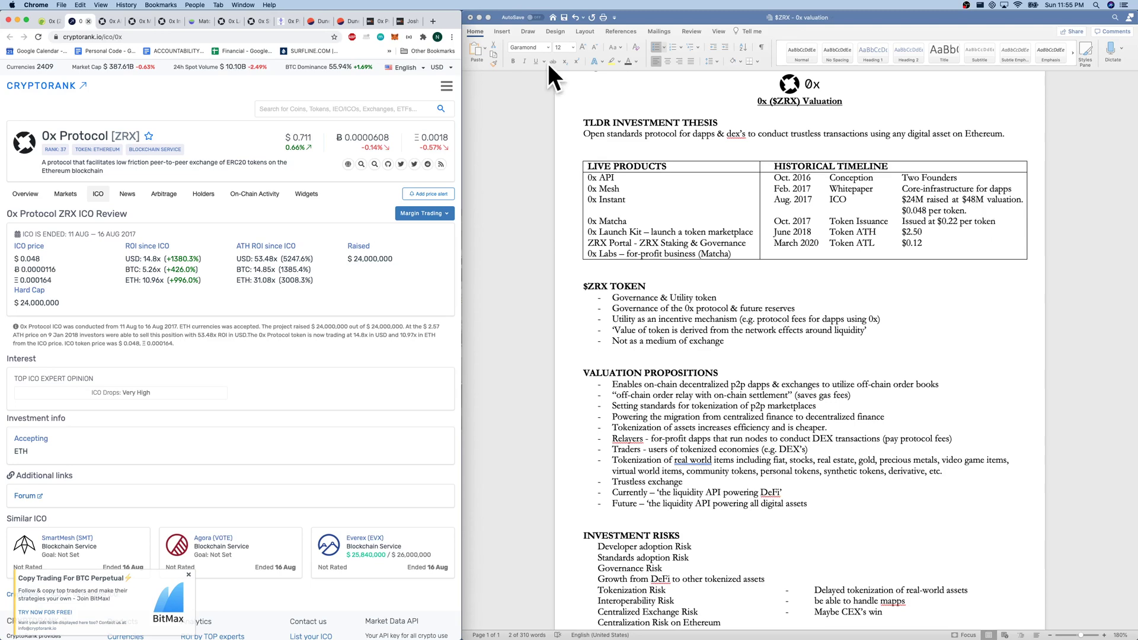
left_click(87, 20)
Examine the full price history chart and the all-time high and low figures on the CoinGecko page for 0x.
left_click(49, 21)
scroll(65, 513, "down", 3)
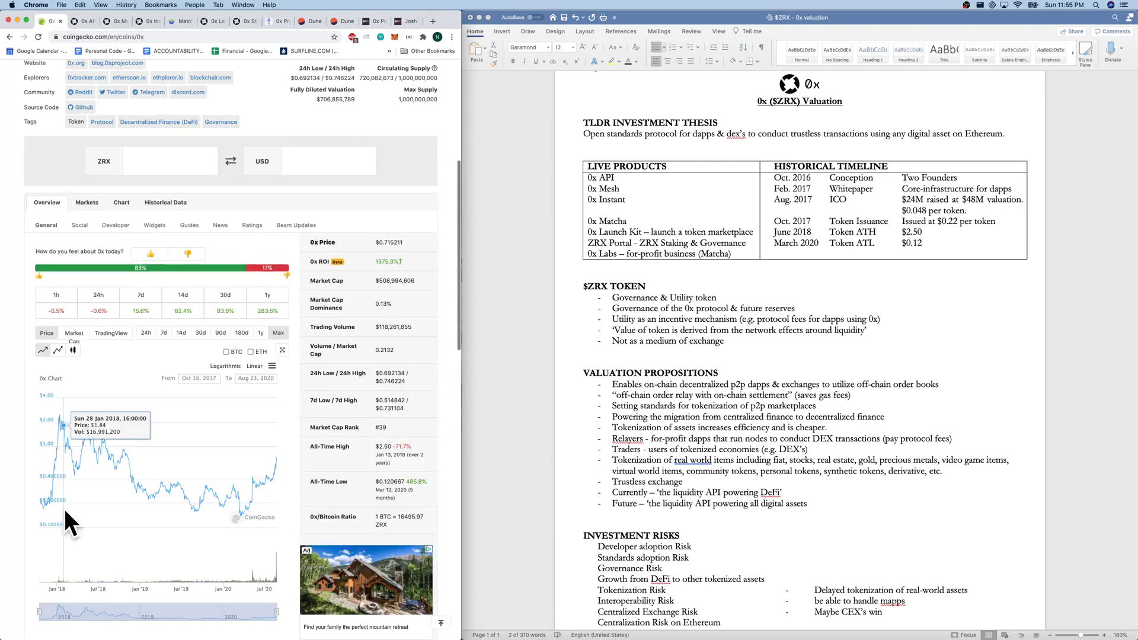
scroll(53, 514, "down", 1)
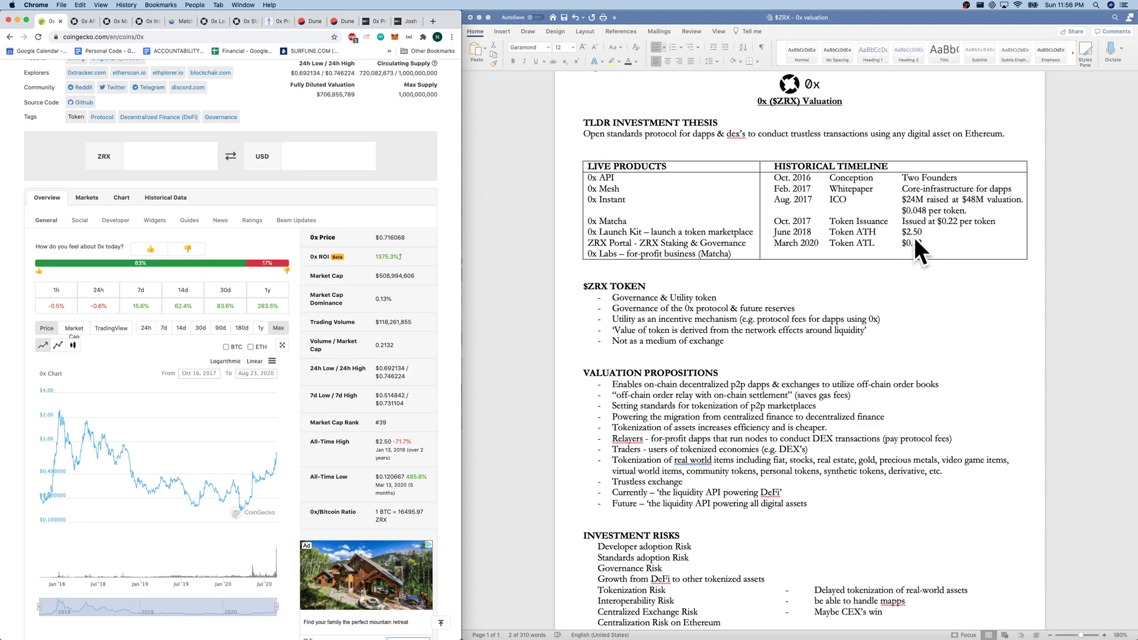
scroll(182, 261, "up", 3)
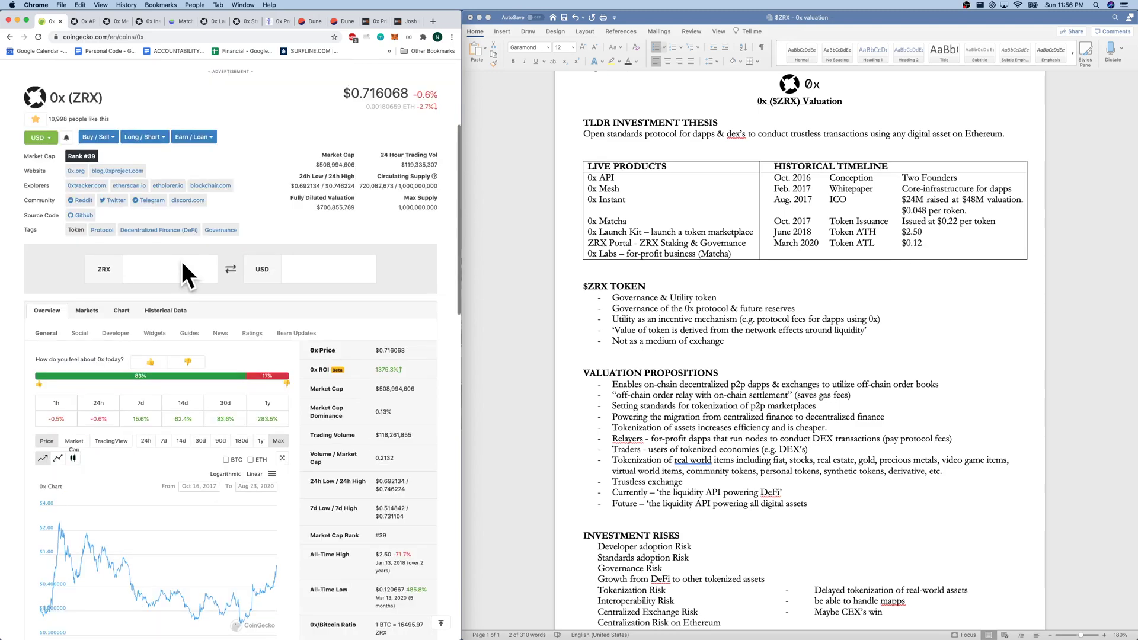
scroll(181, 261, "down", 1)
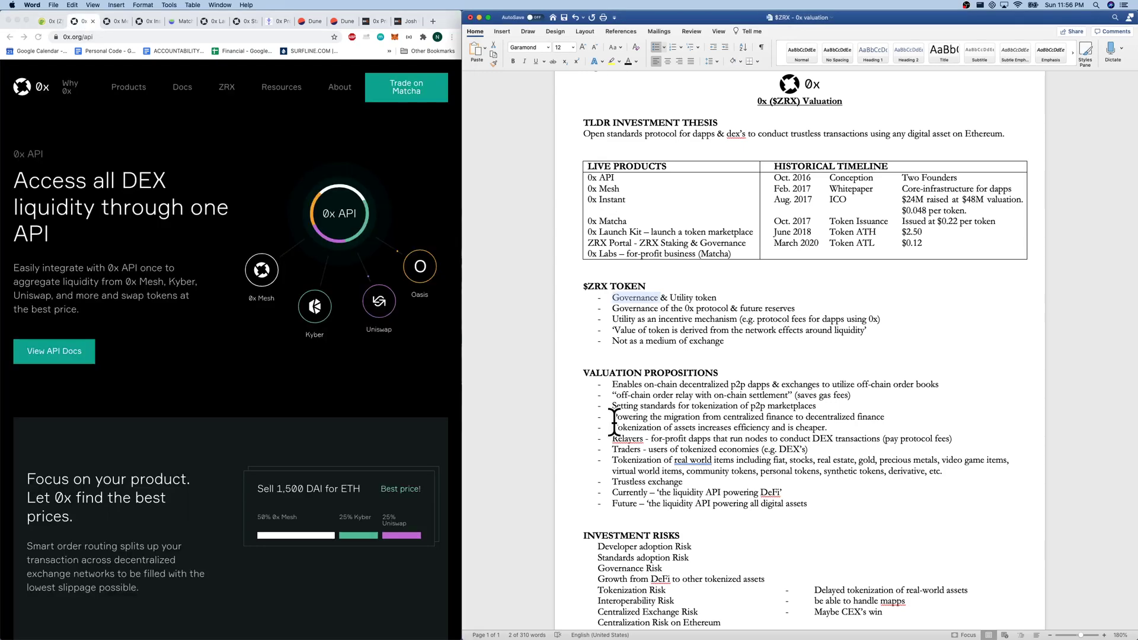
Bold the whole "Relayers" bullet under Valuation Propositions in the Word valuation document.
left_click_drag(612, 438, 887, 439)
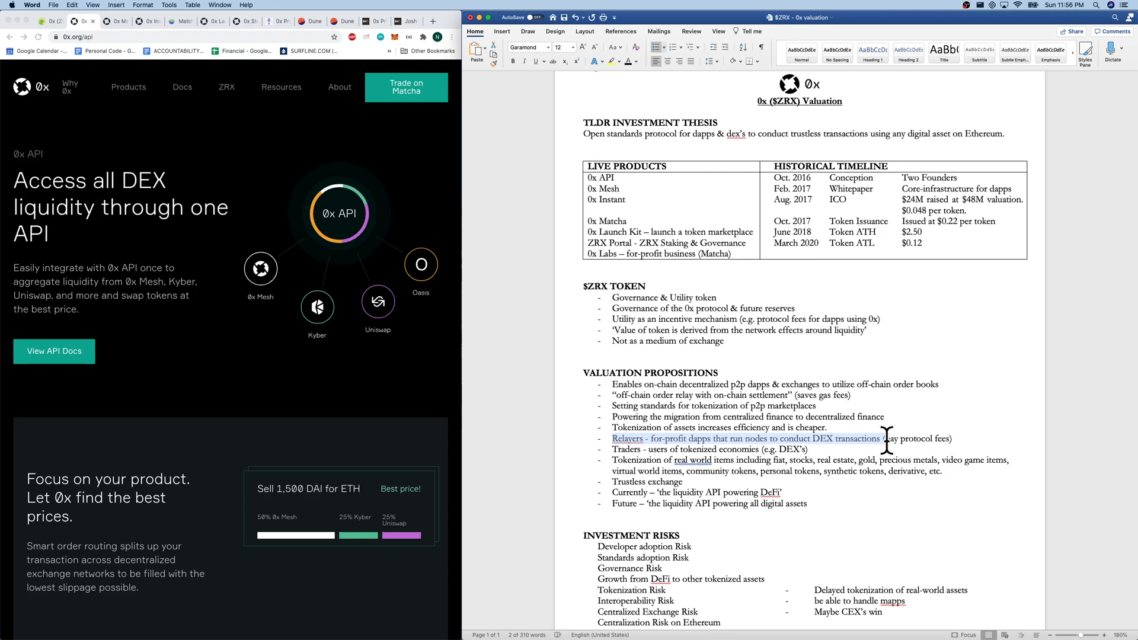
left_click_drag(887, 439, 979, 439)
key("super+b")
left_click(969, 442)
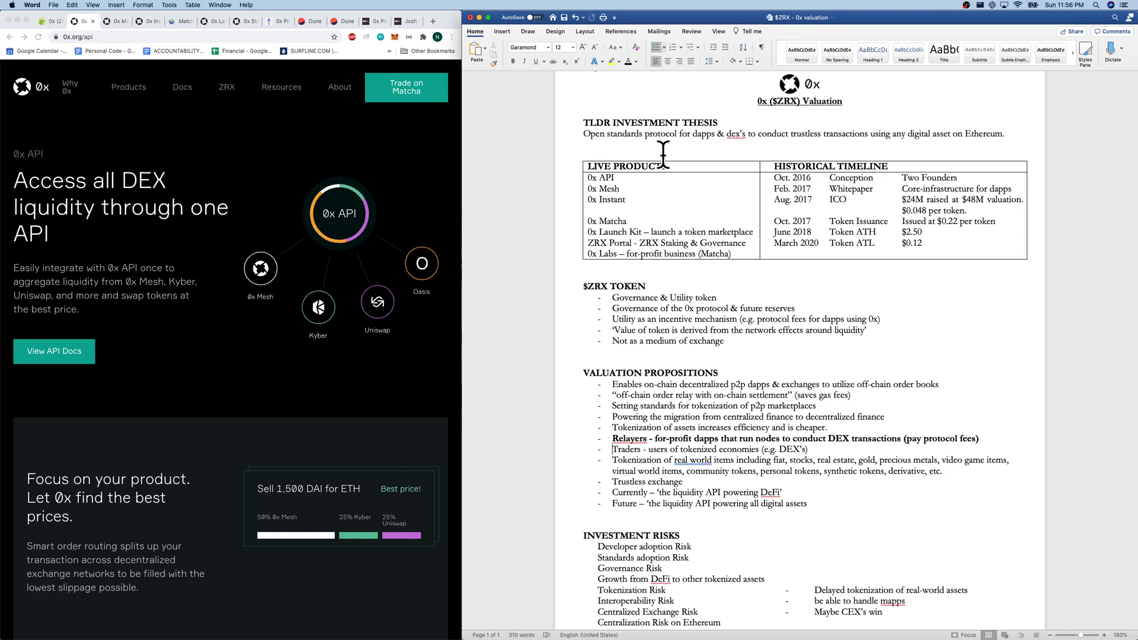
Bold the Valuation Propositions bullet "Enables on-chain decentralized p2p dapps & exchanges to utilize off-chain order books".
left_click_drag(613, 384, 680, 387)
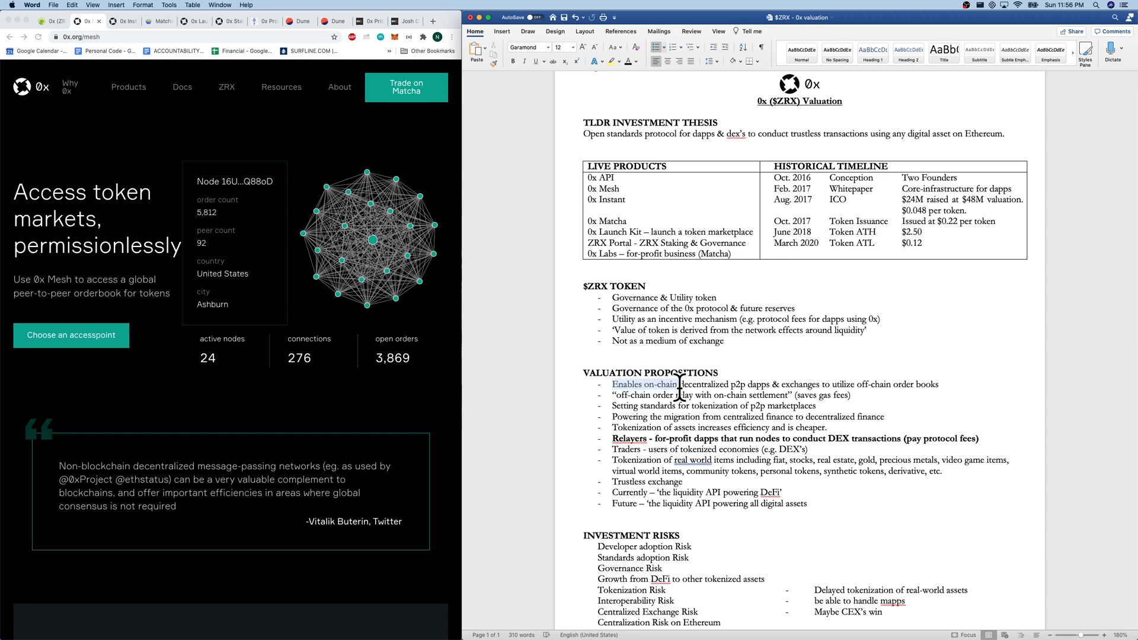
left_click_drag(680, 386, 937, 389)
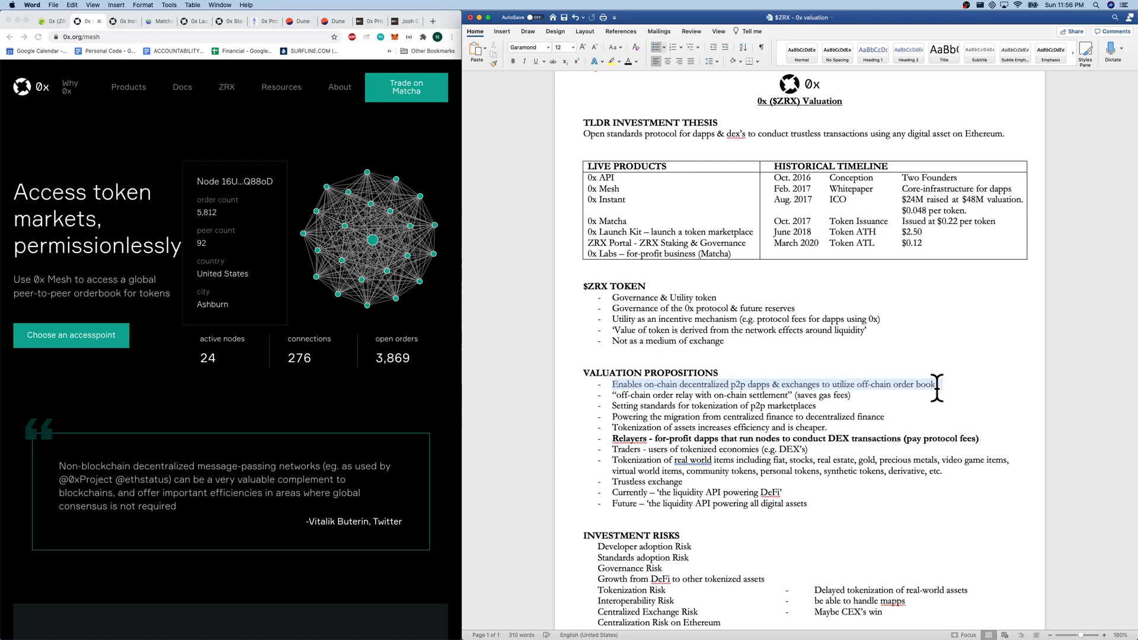
key("super+b")
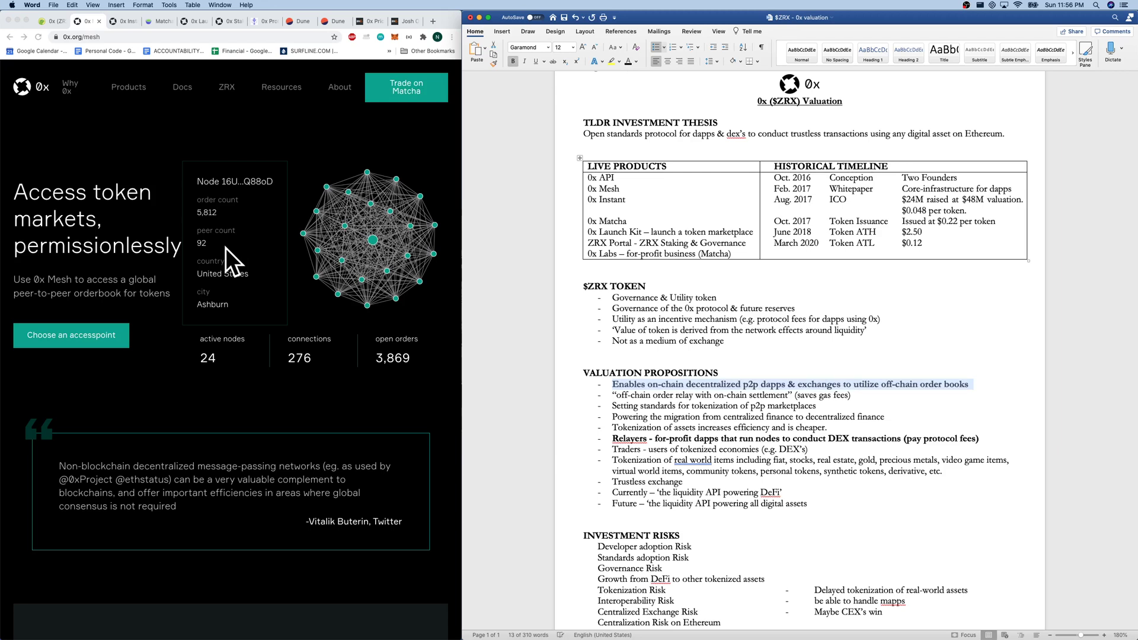
Go through the 0x Mesh, 0x Instant, Matcha and 0x Launch Kit product pages in Chrome, closing each one.
left_click(98, 20)
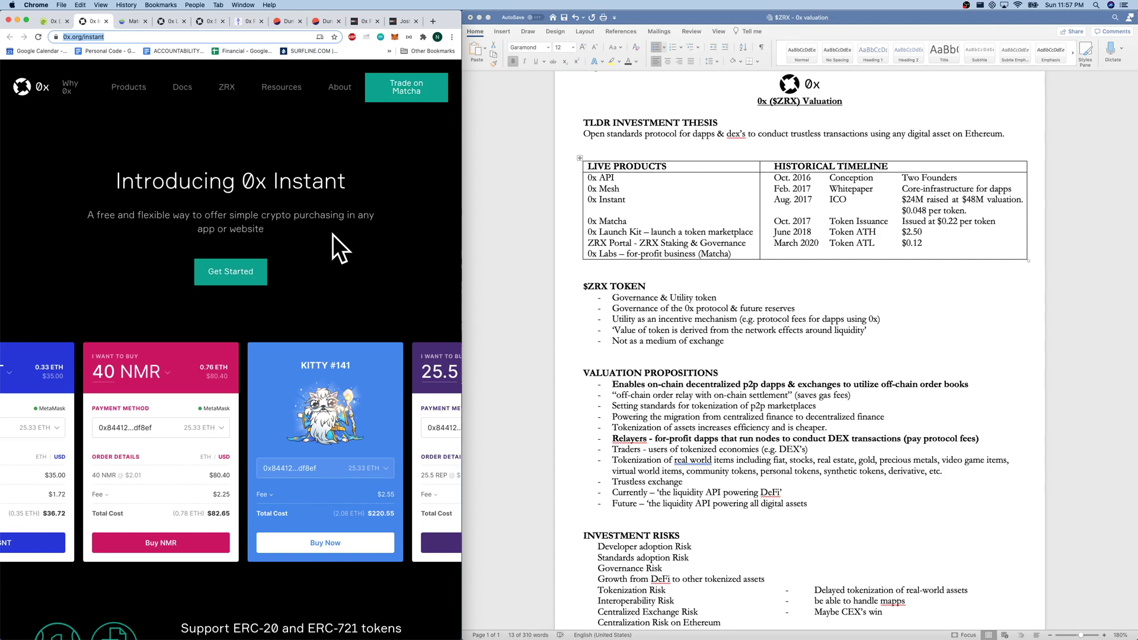
key("super+w")
key("super+w")
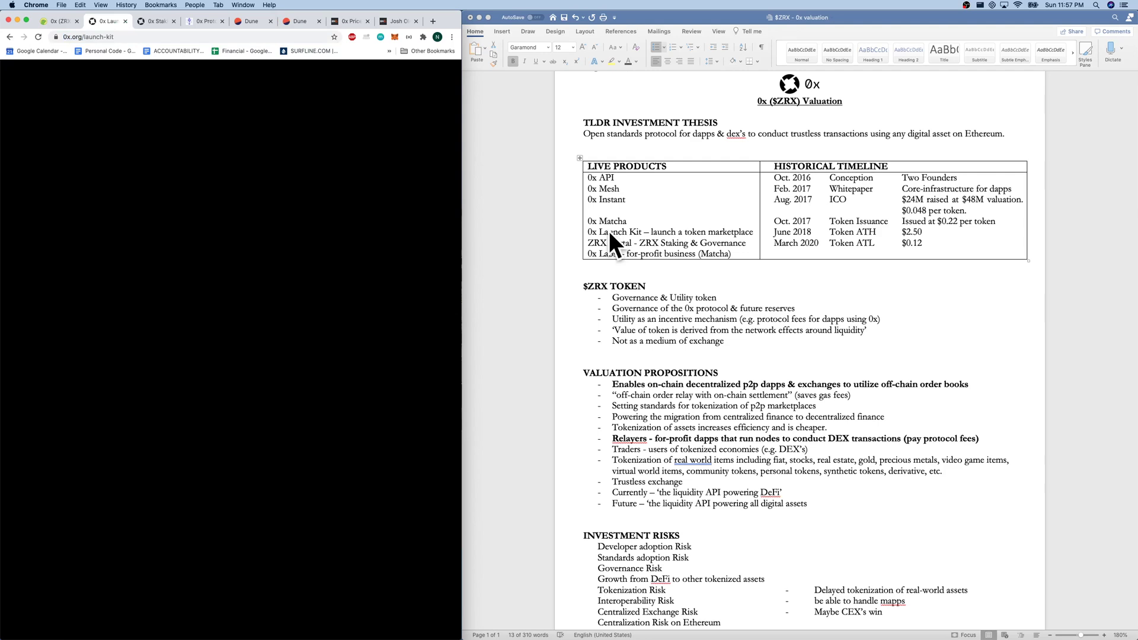
left_click(126, 21)
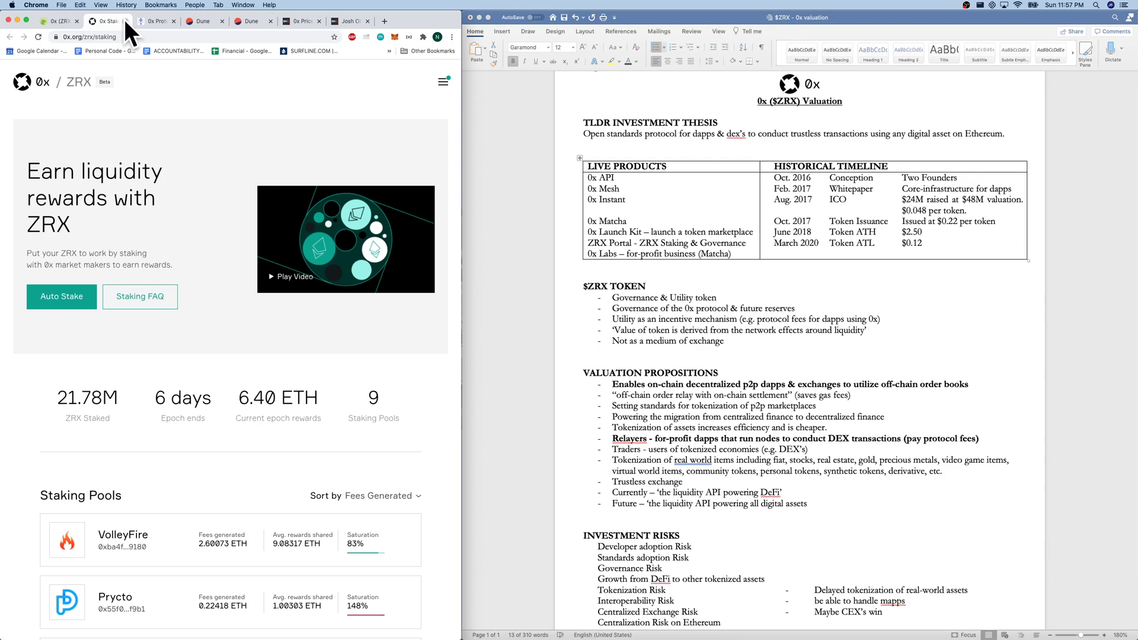
Examine the staking figures and staking pools on the ZRX staking page and open the Governance section.
scroll(265, 389, "down", 1)
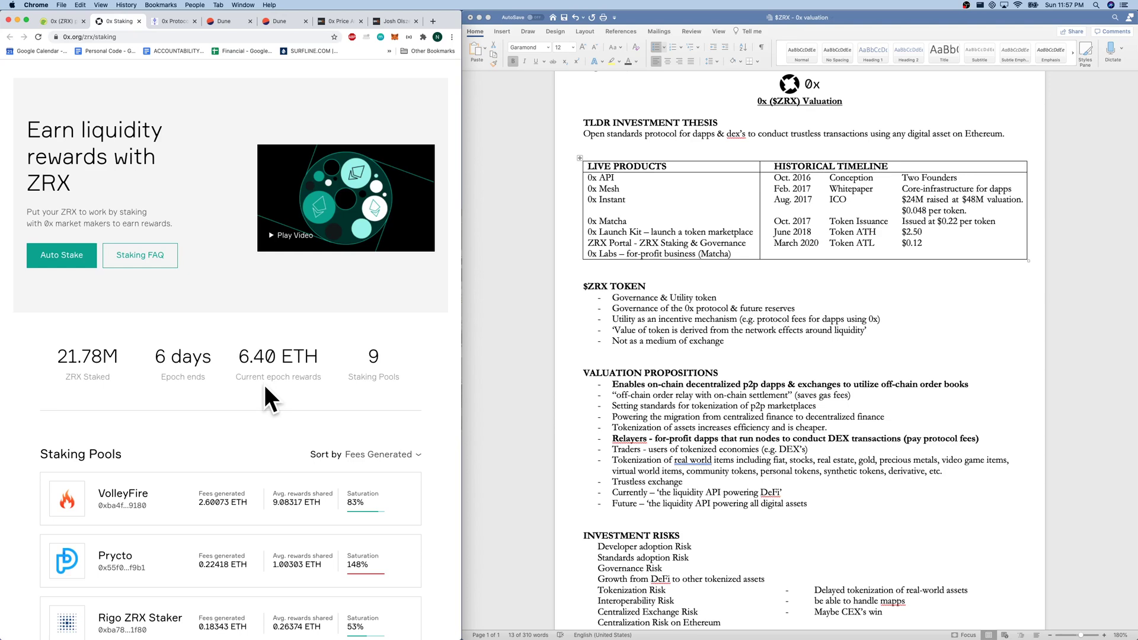
scroll(265, 386, "up", 1)
left_click(49, 127)
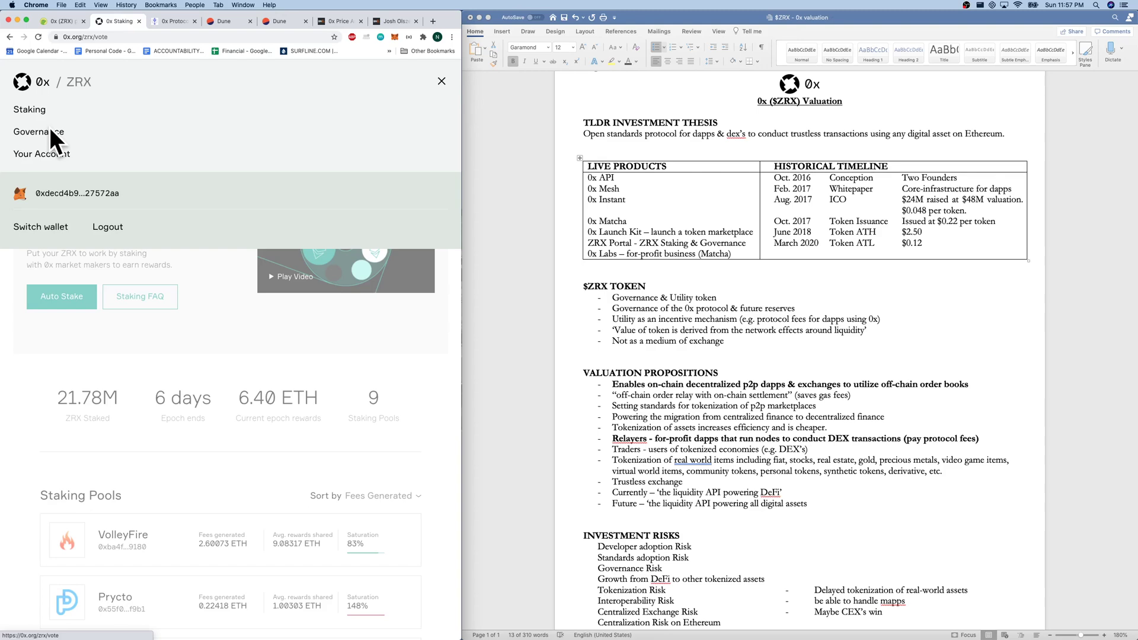
left_click(49, 127)
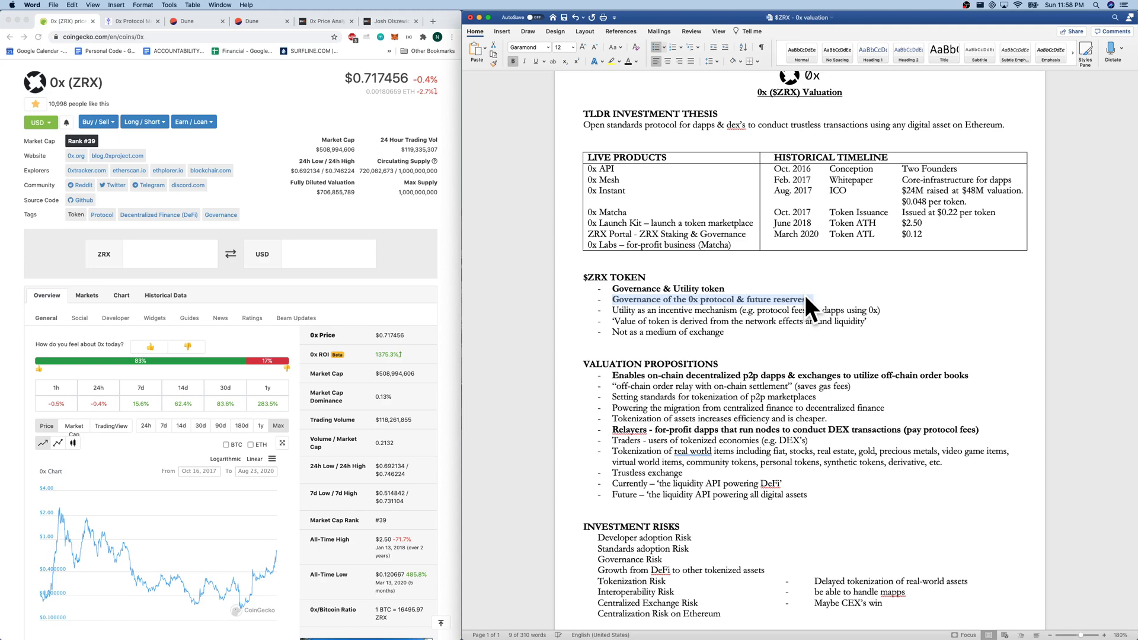
In the Word document's $ZRX Token list, bold "Utility as an incentive mechanism" and the bullet on token value derived from network effects.
left_click_drag(613, 311, 732, 311)
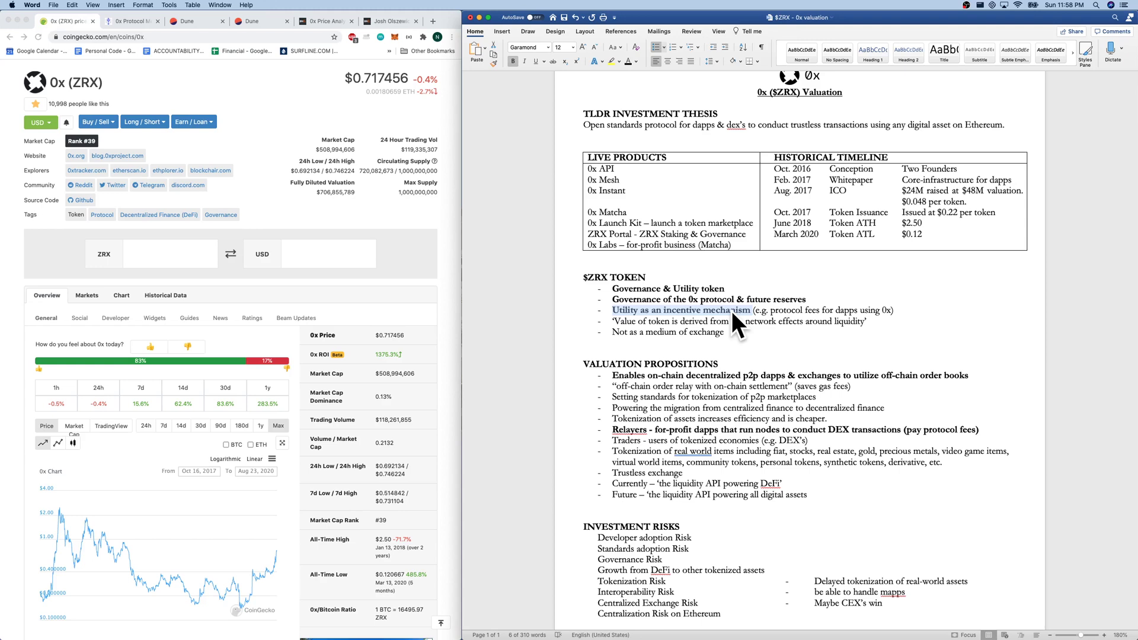
left_click_drag(613, 321, 869, 323)
key("cmd+b")
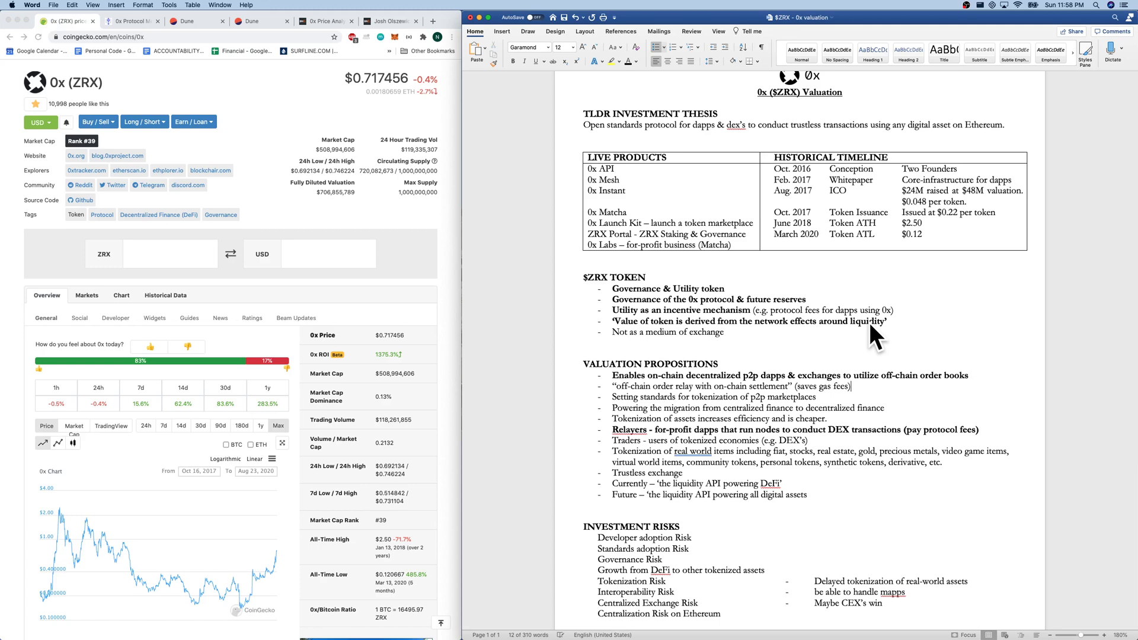
Bold the Valuation Propositions bullets from "off-chain order relay with on-chain settlement" through "Tokenization of assets increases efficiency and is cheaper".
key("super+shift+Left")
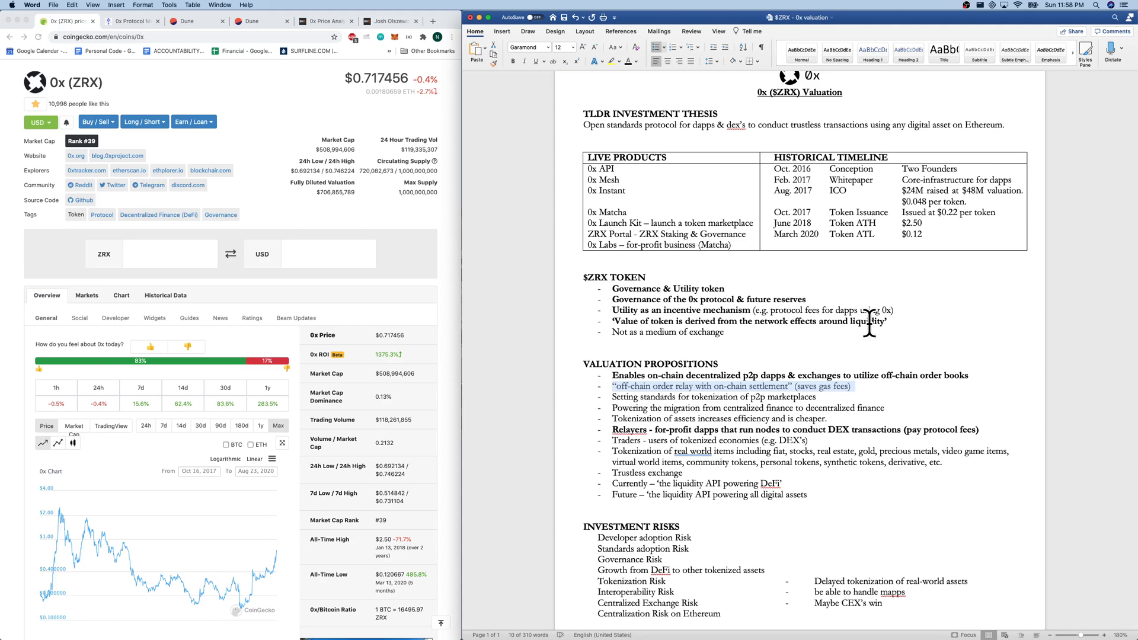
key("shift+Down")
key("super+b")
key("Down")
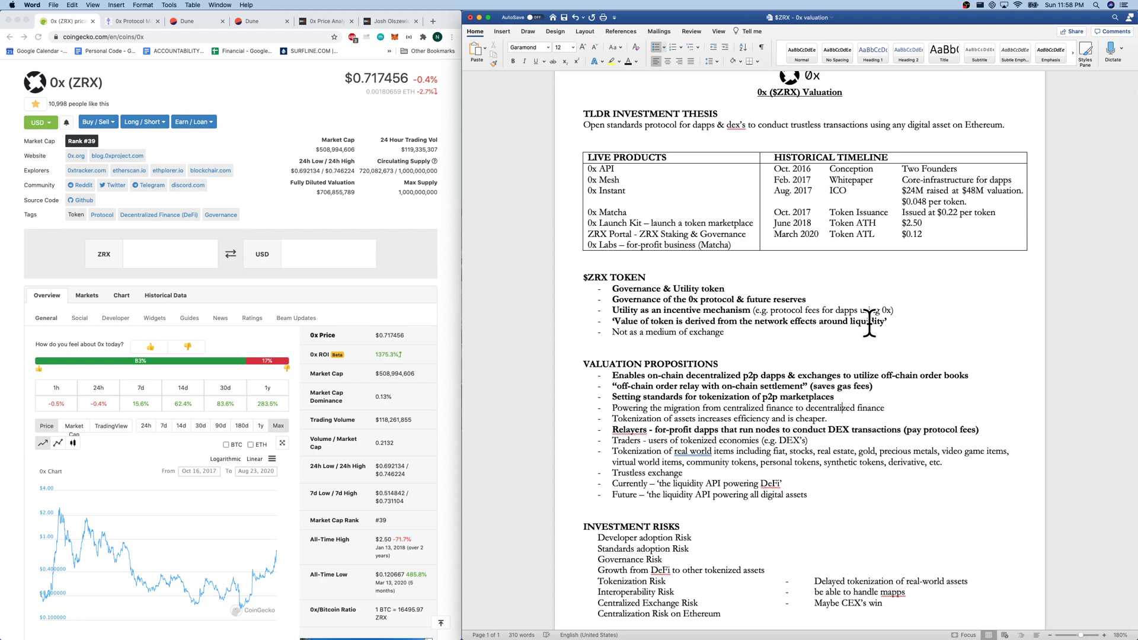
key("super+b")
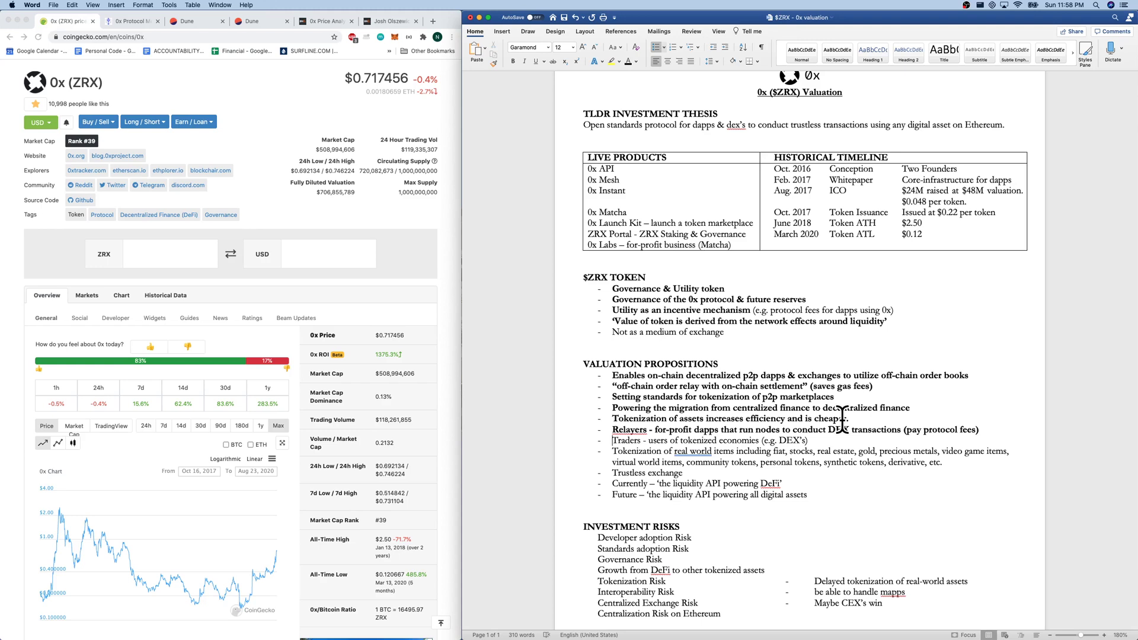
Bold "Traders", "Trustless exchange" and "API powering all digital assets" in the remaining Valuation Propositions bullets.
key("shift+alt+Right")
key("super+b")
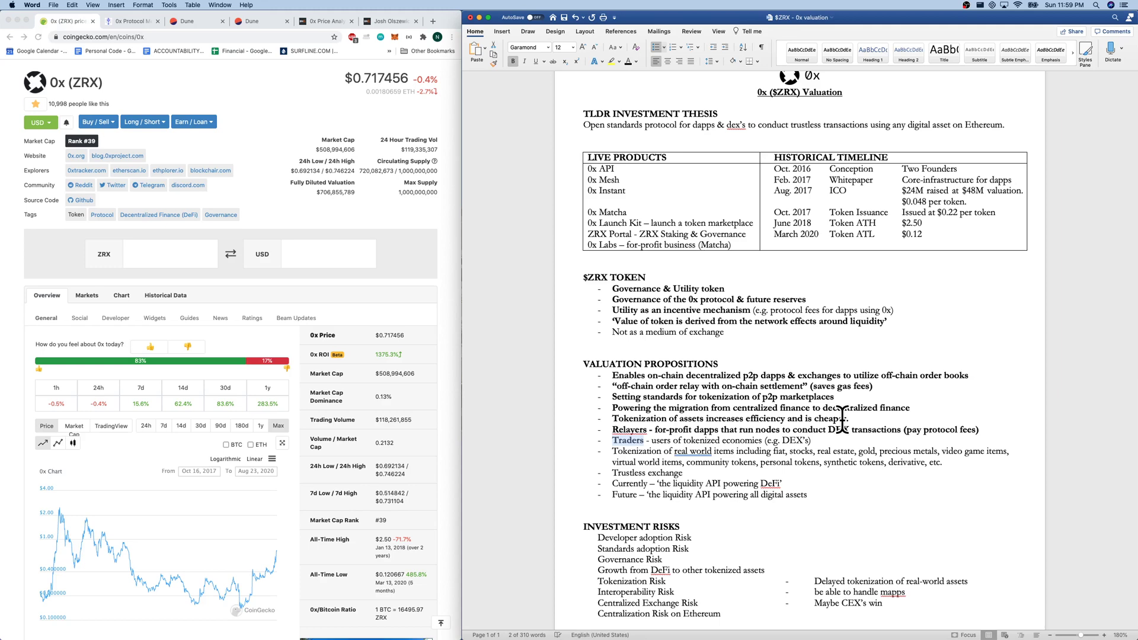
left_click_drag(613, 473, 683, 473)
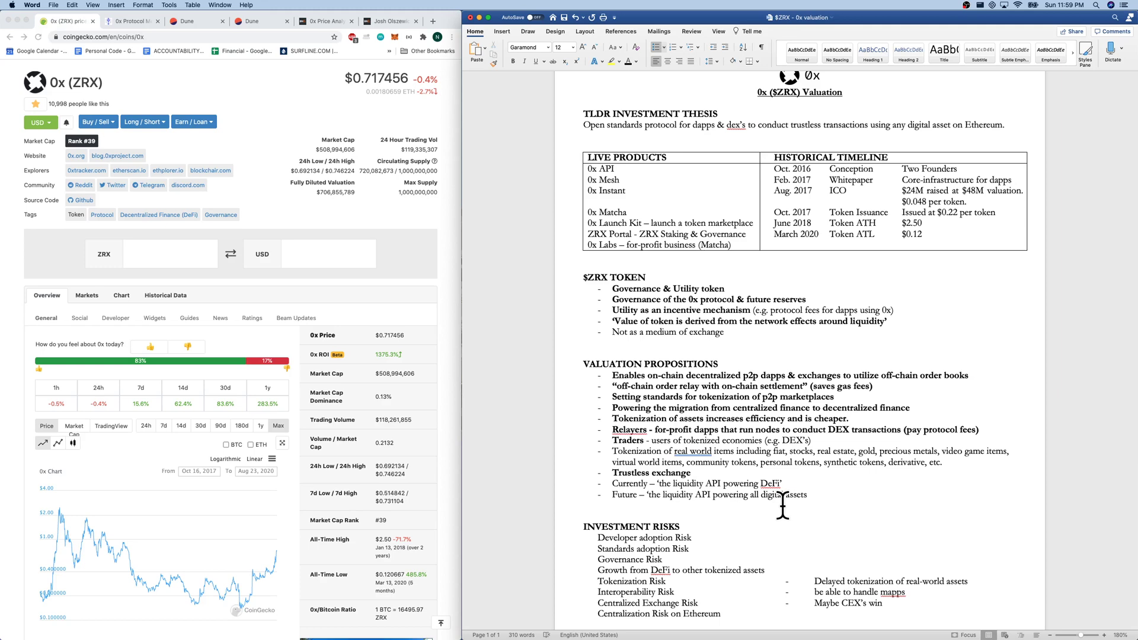
left_click_drag(697, 495, 820, 496)
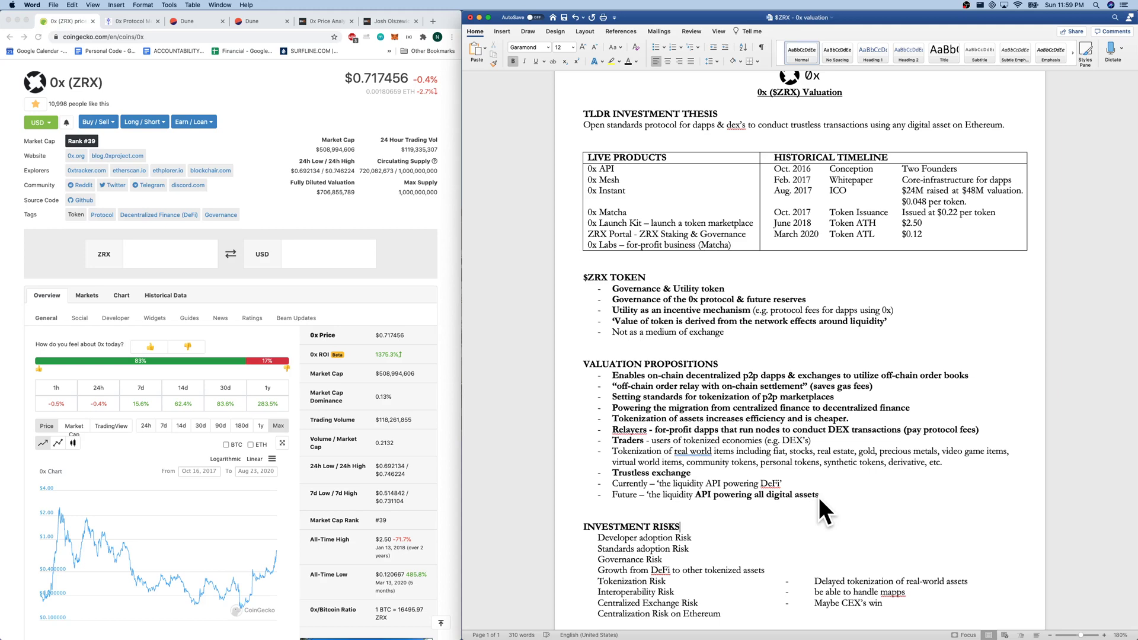
Go down through the Investment Risks list and select the "Centralization Risk on Ethereum" line.
key("Right")
key("Down")
key("Down")
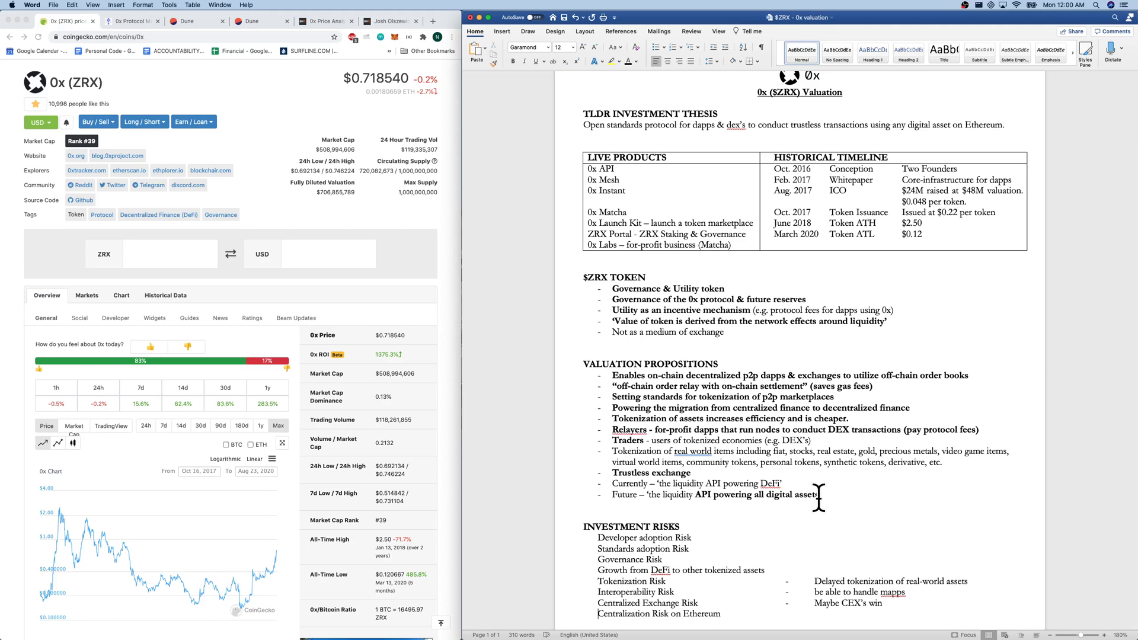
key("shift+Down")
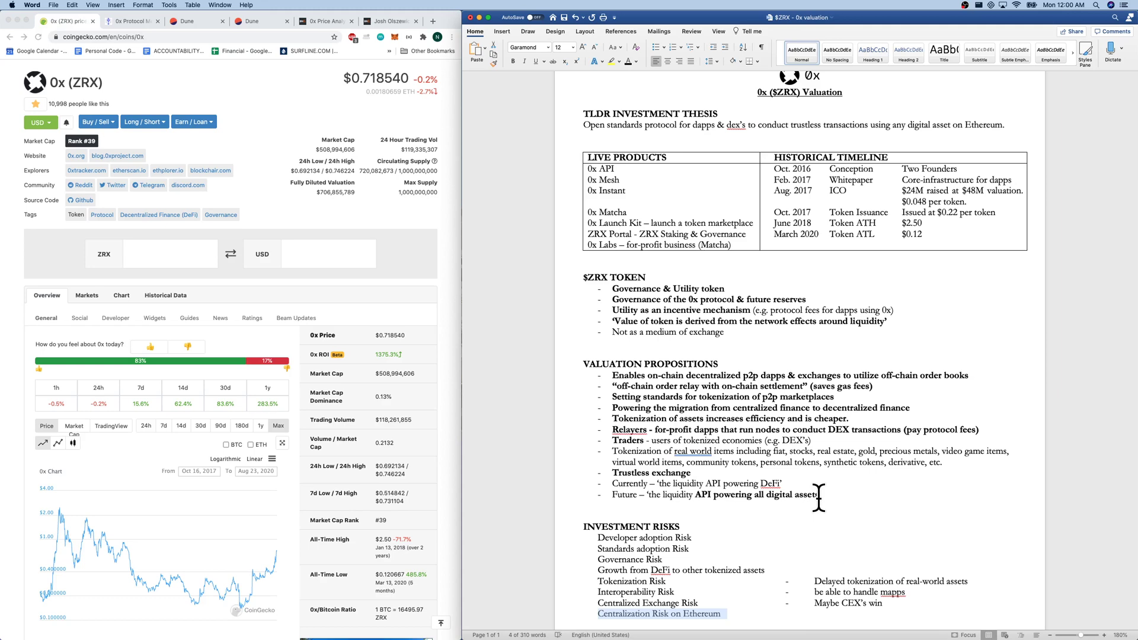
Switch to Chrome, examine the relayer ranking on 0x Tracker, and open the Network Insights page.
key("super+Tab")
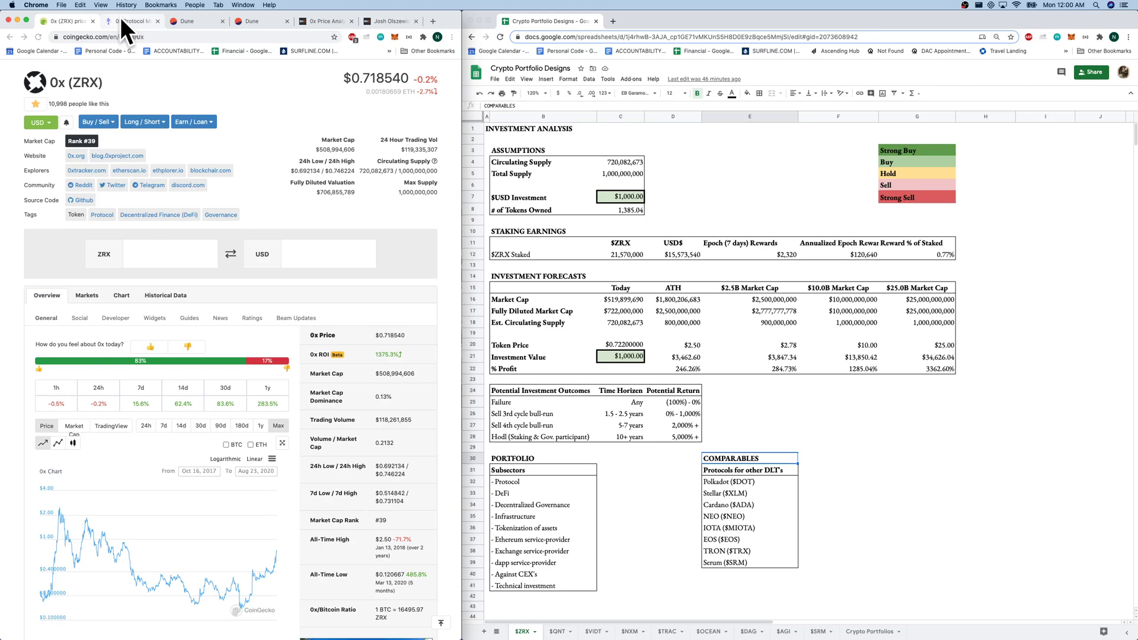
left_click(121, 20)
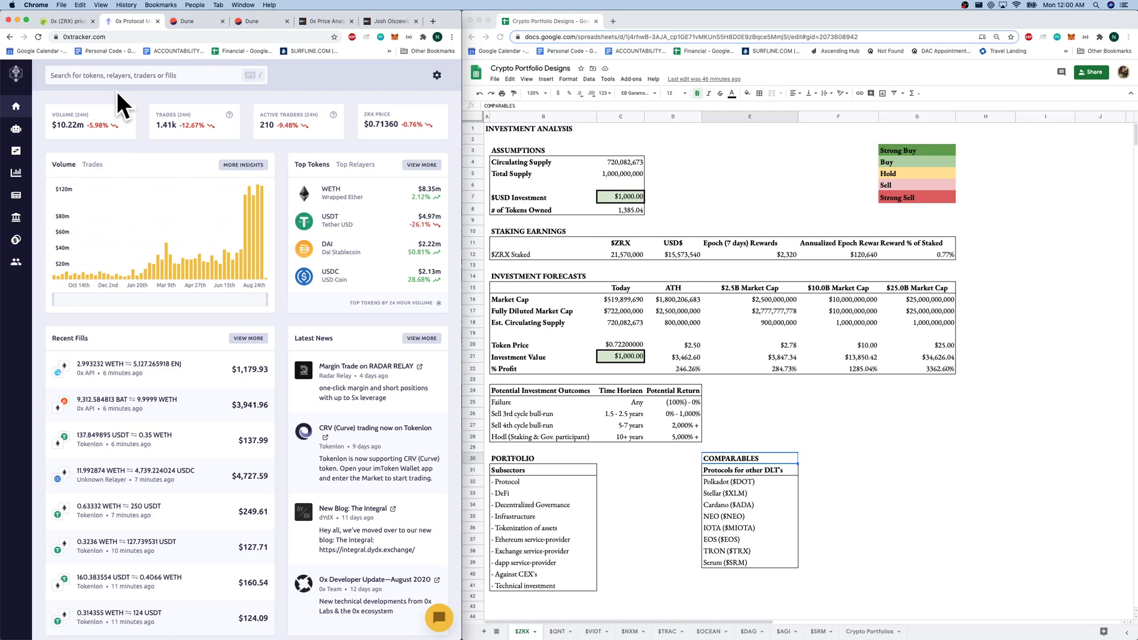
key("super+bracketright")
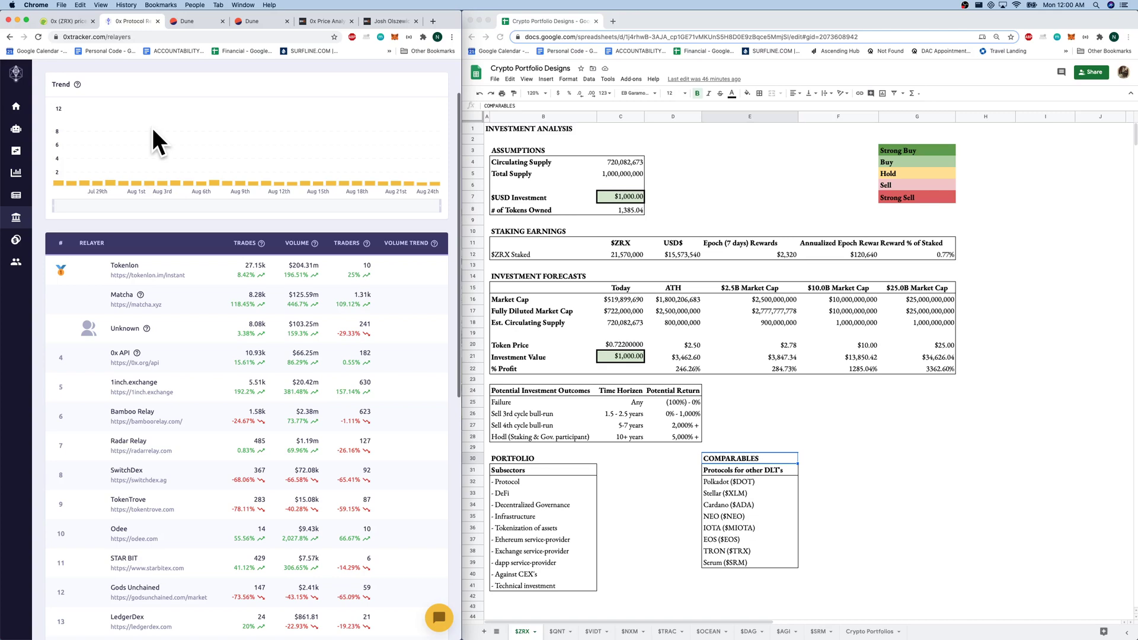
scroll(176, 493, "down", 2)
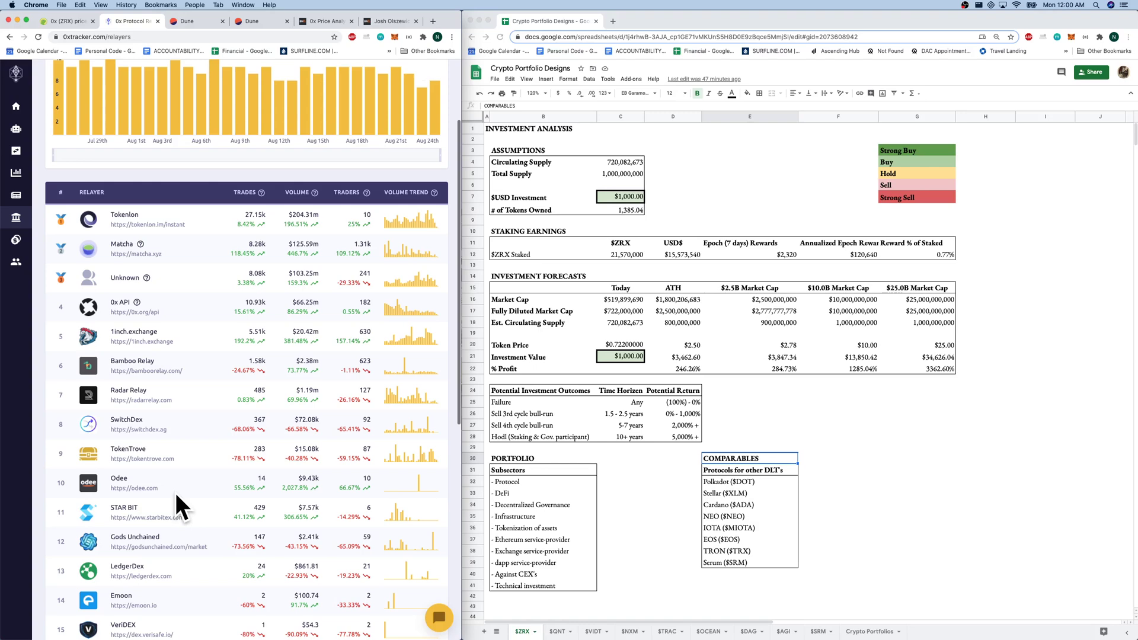
key("super+bracketleft")
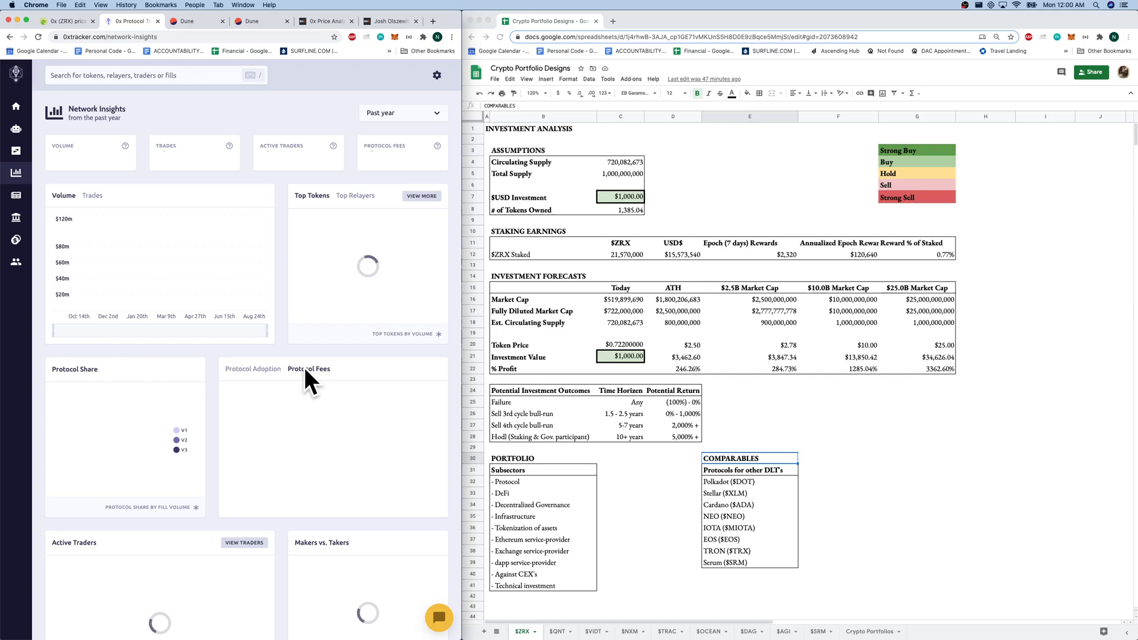
Examine the 0x Network Insights charts, the Dune dashboard of daily fills and volume, and the 0x price analysis article.
scroll(304, 367, "down", 1)
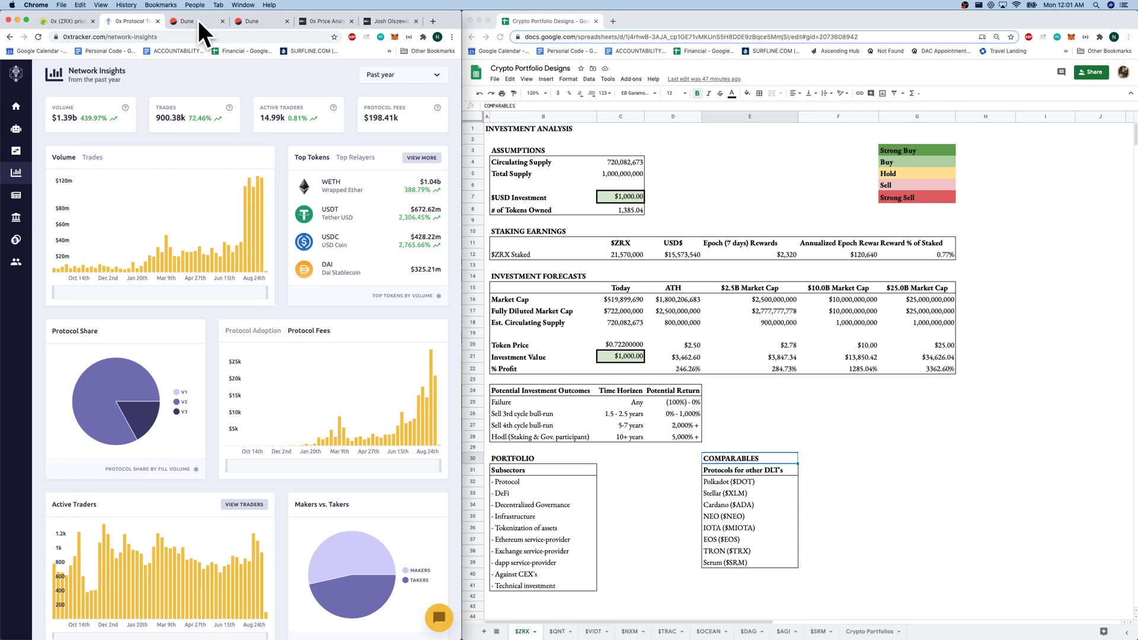
left_click(198, 20)
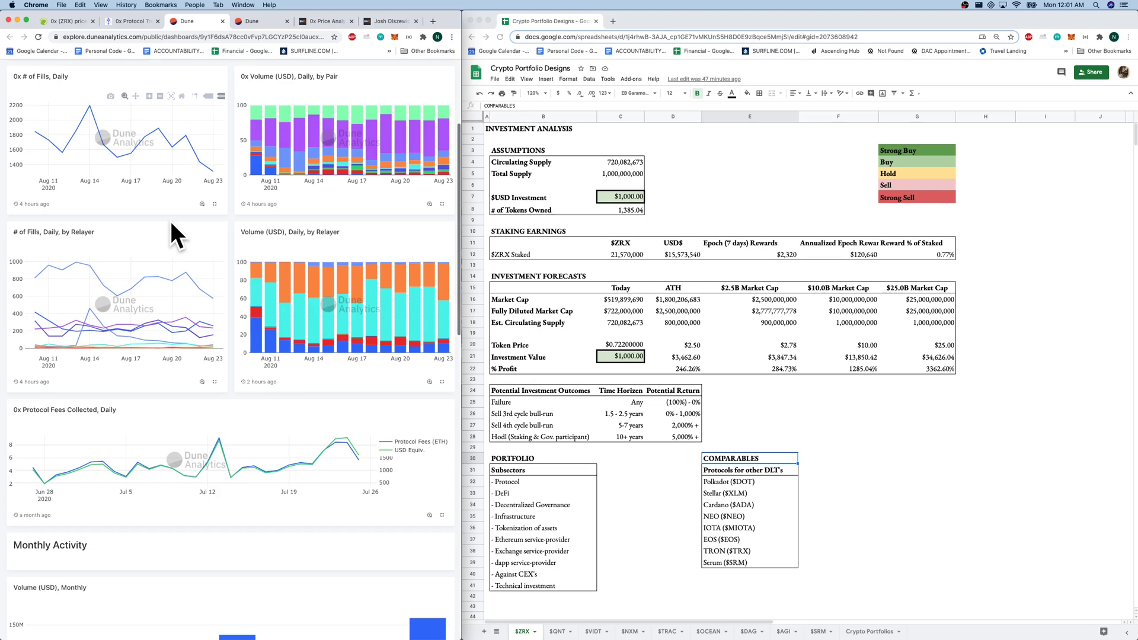
key("super+5")
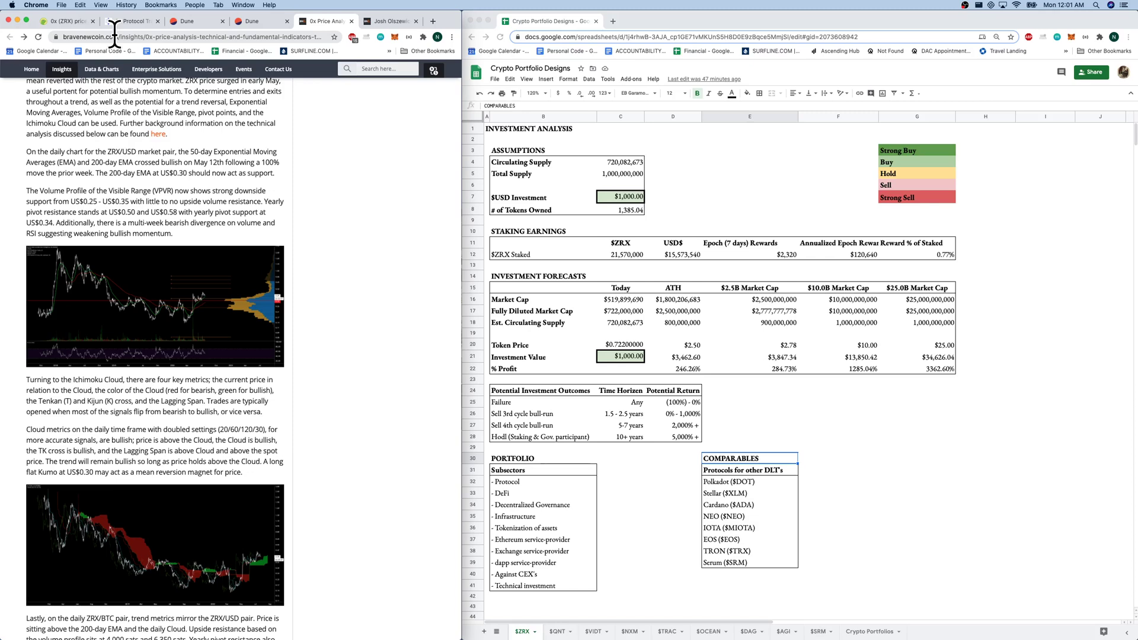
left_click(279, 360)
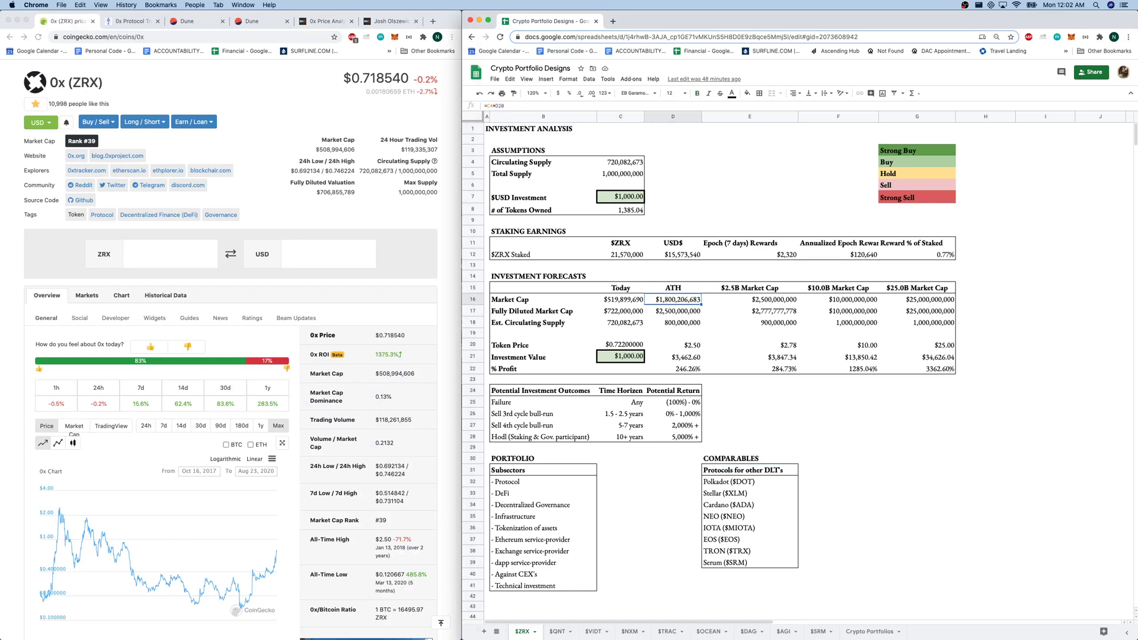
Examine the Token Price, Investment Value and % Profit rows across all forecasts, then the token price at $2.5B and $10.0B market cap.
left_click_drag(542, 345, 543, 369)
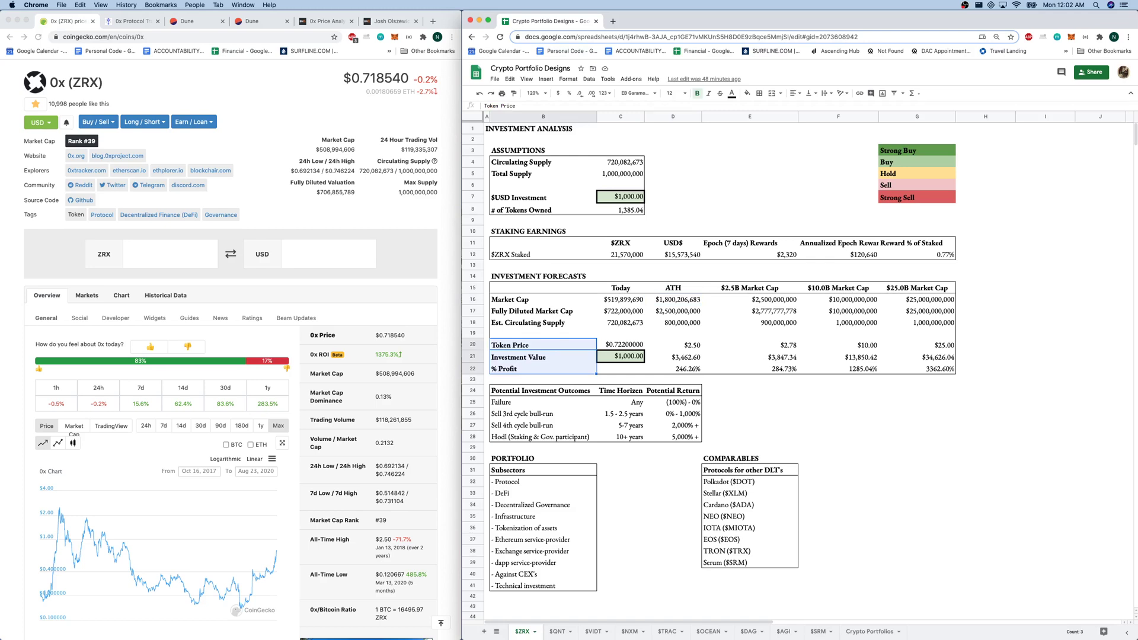
key("ctrl+shift+Right")
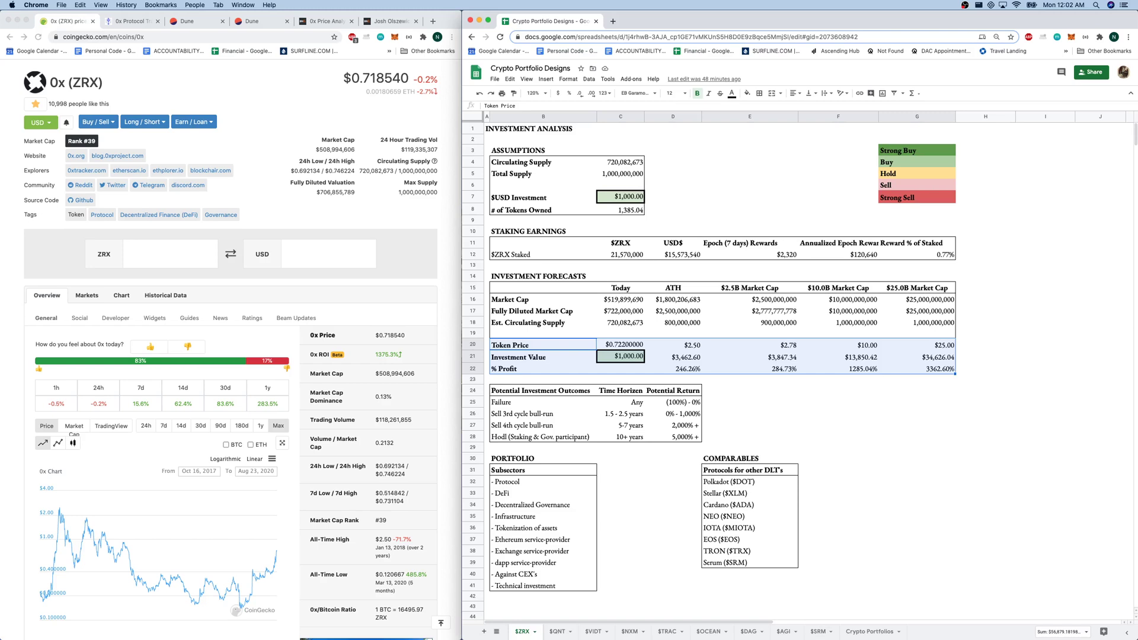
left_click(750, 345)
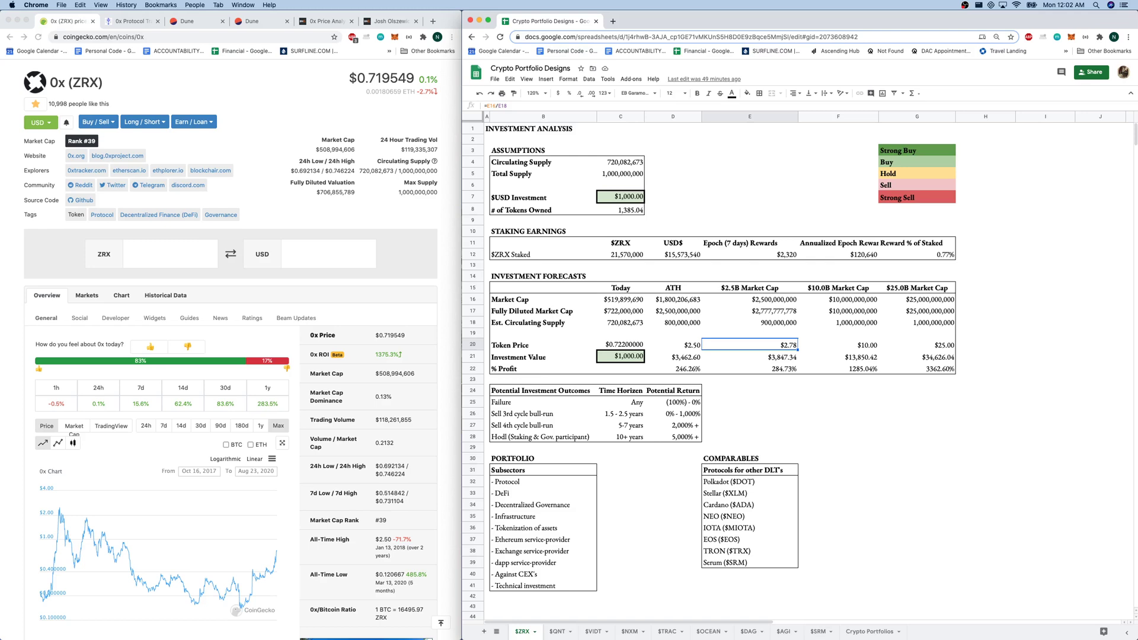
key("Right")
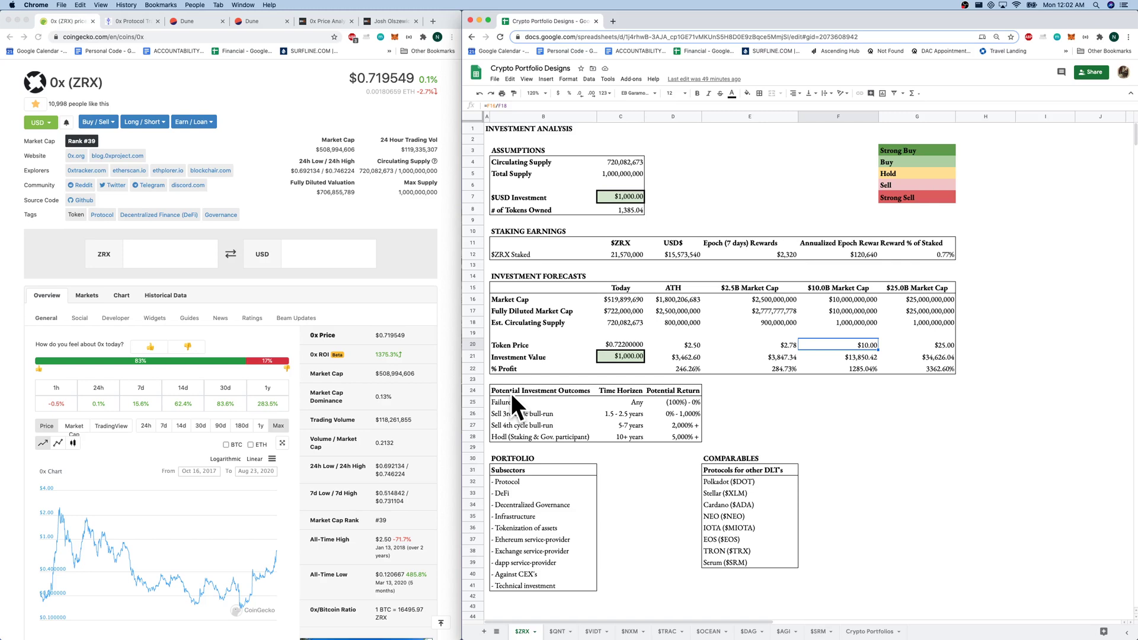
Review the 3rd cycle, 4th cycle and Hodl rows of Potential Investment Outcomes, plus the token price at $25.0B market cap.
left_click_drag(514, 414, 676, 414)
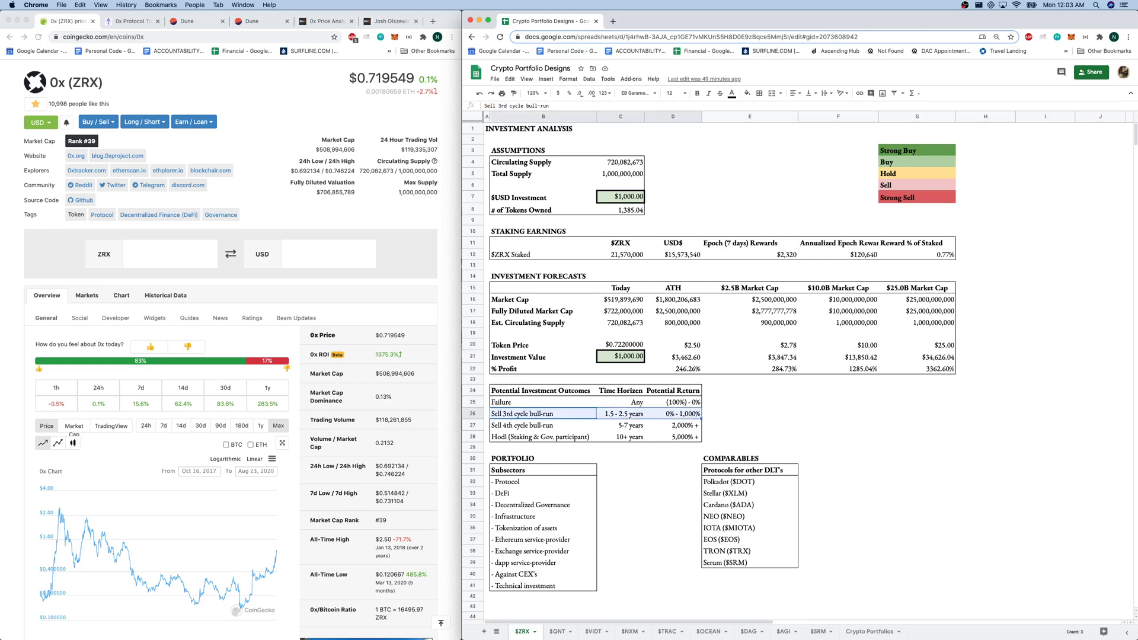
left_click_drag(513, 425, 676, 425)
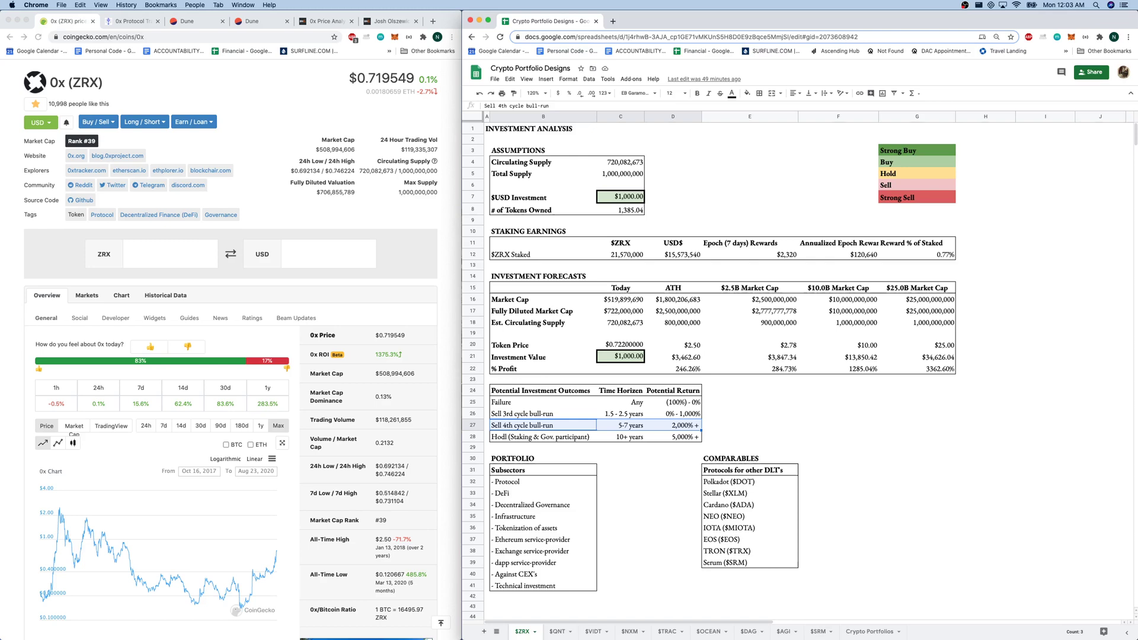
left_click_drag(543, 437, 673, 437)
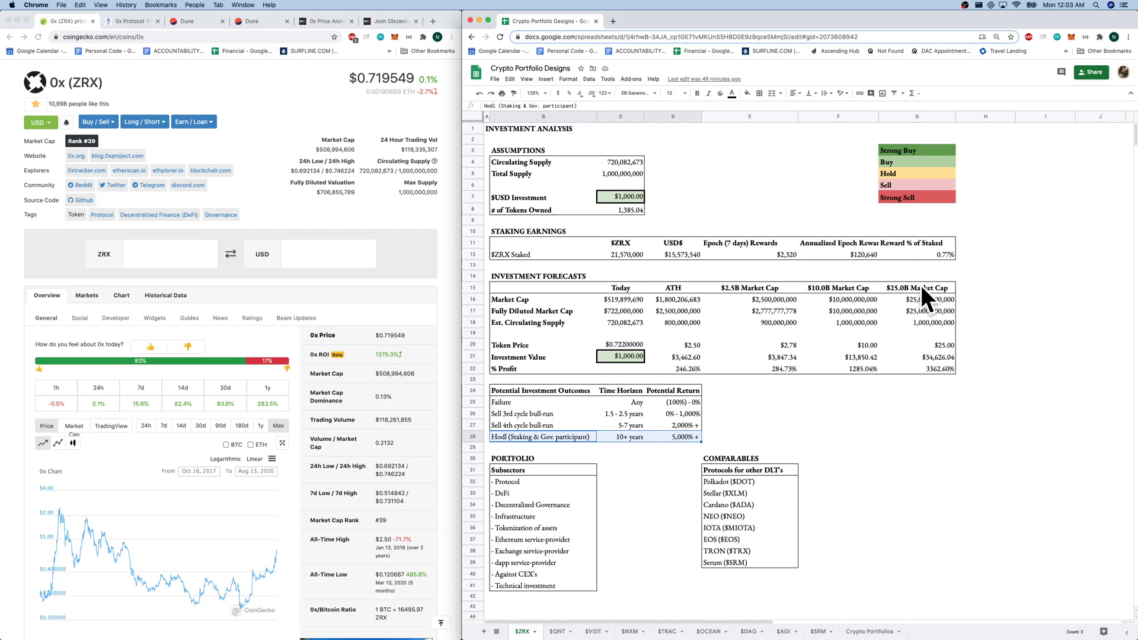
left_click(922, 345)
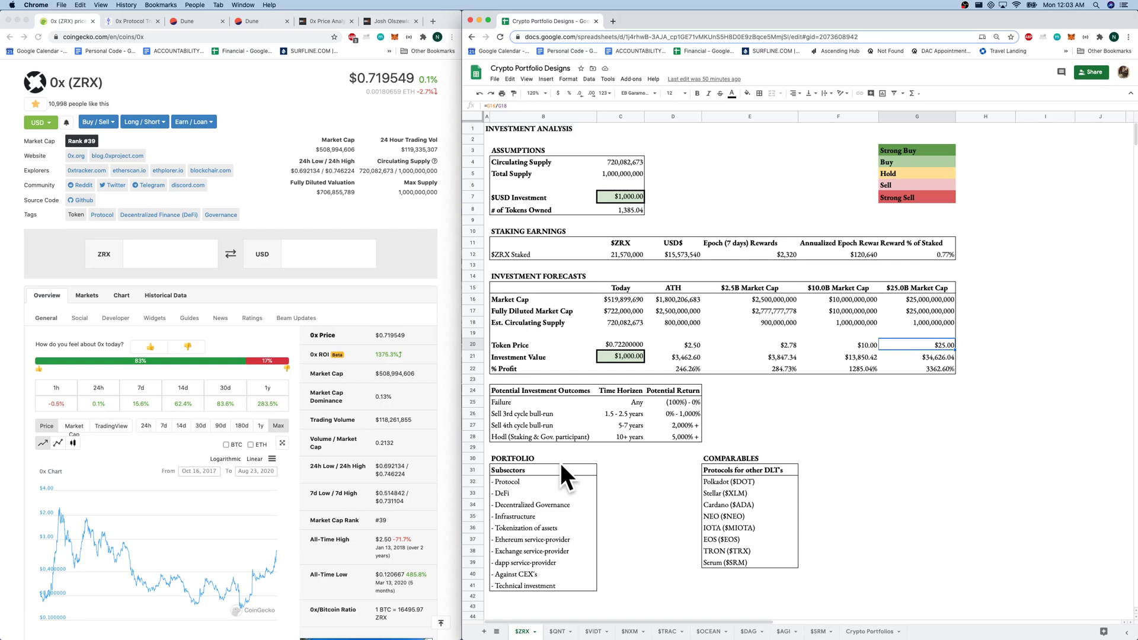
Go through the Portfolio subsectors, highlighting "Tokenization of assets", "dapp service-provider" and "Technical investment".
left_click(557, 528)
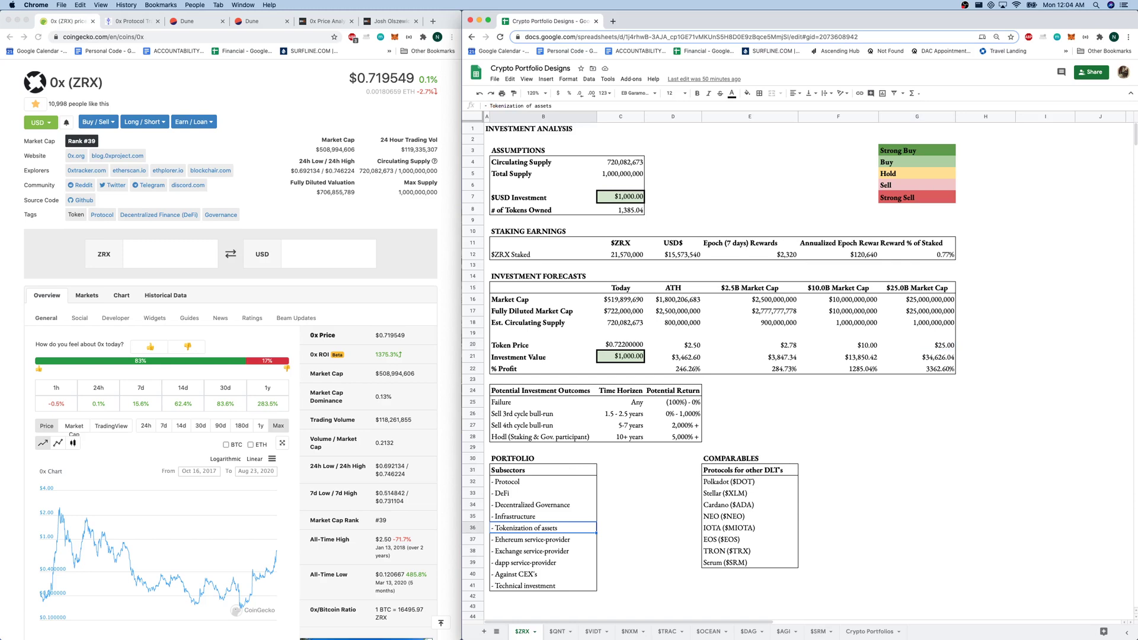
left_click(543, 562)
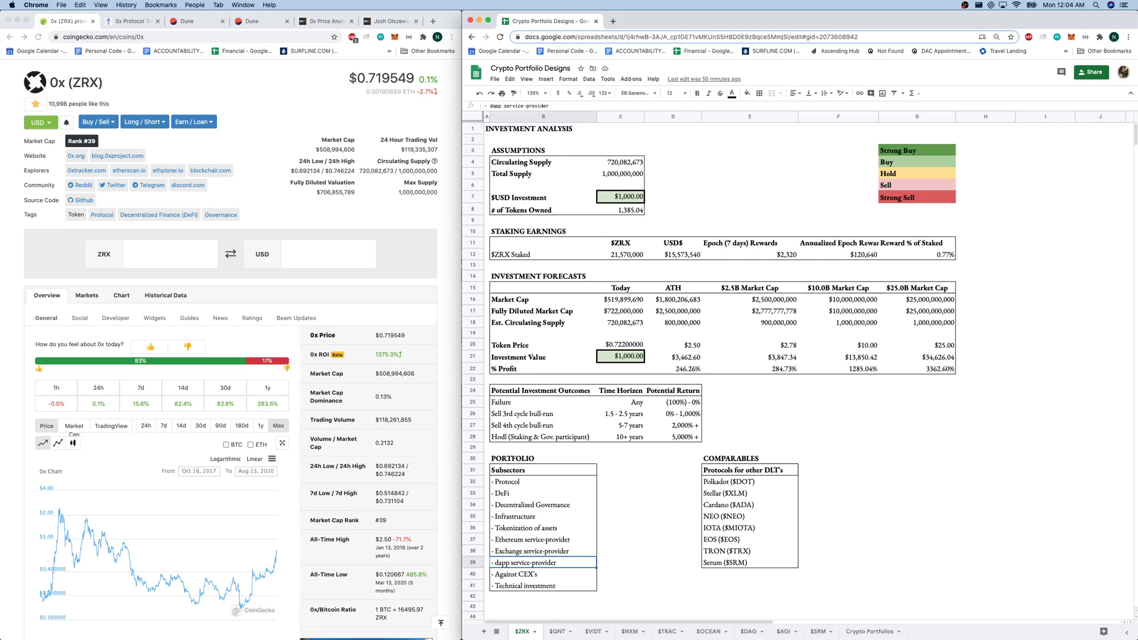
left_click(544, 585)
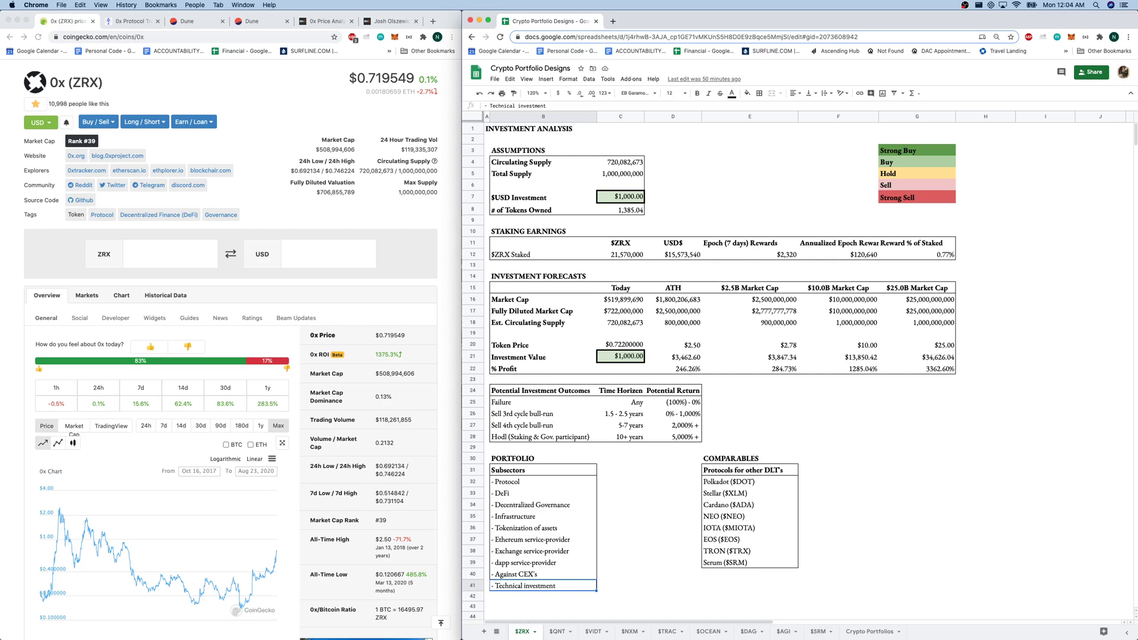
left_click(673, 574)
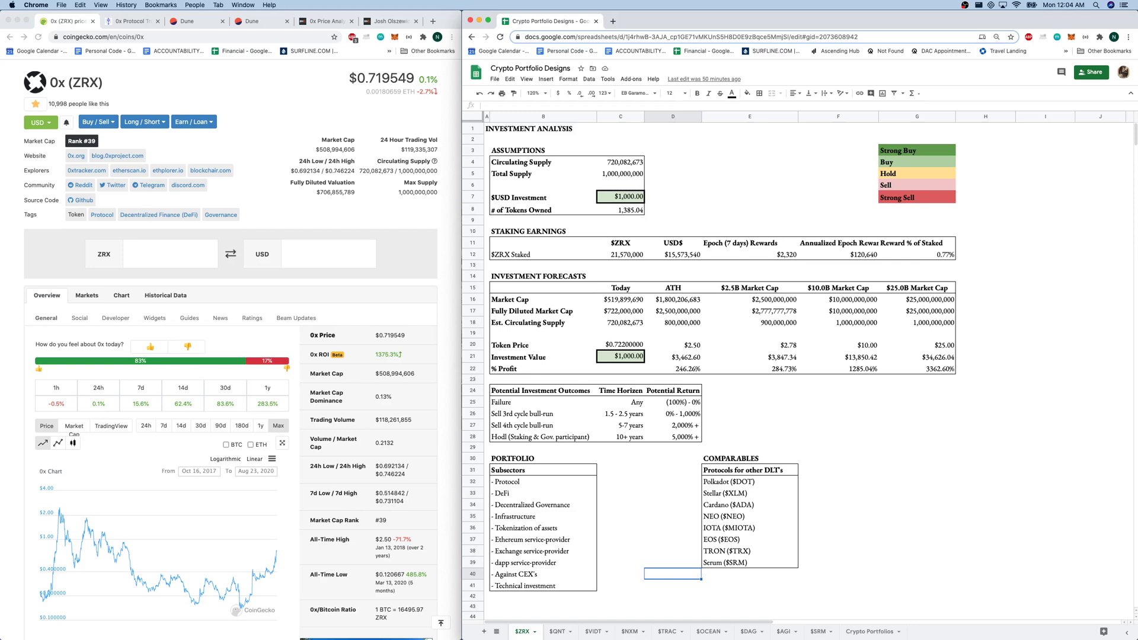
Review the Comparables list from the "Protocols for other DLT's" heading down to Serum ($SRM), and return to the heading.
left_click(750, 469)
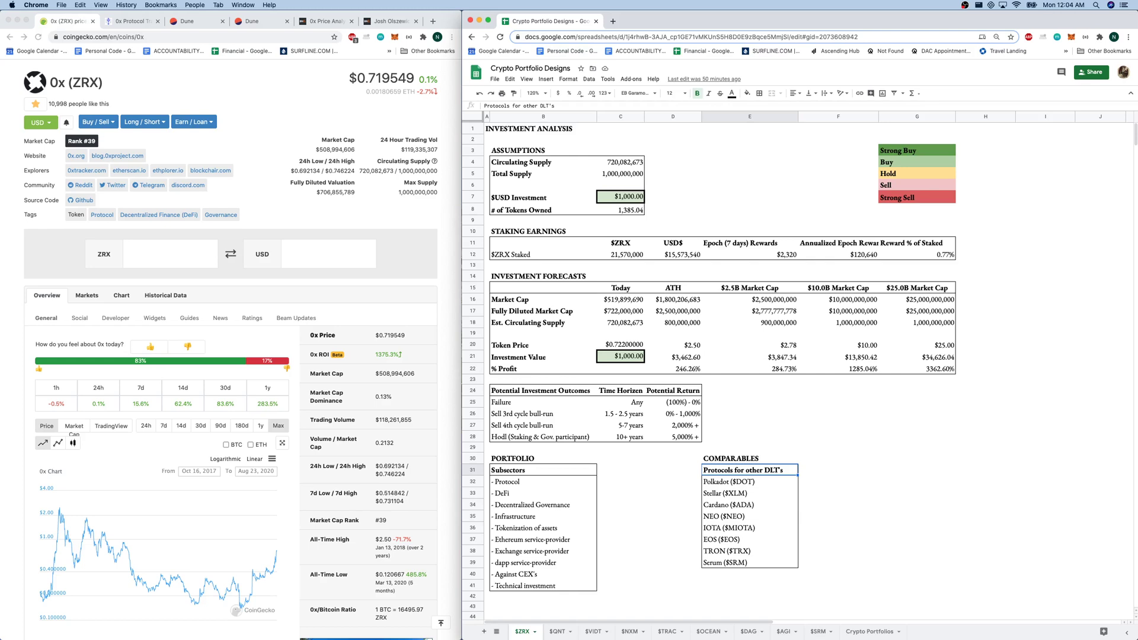
left_click(751, 563)
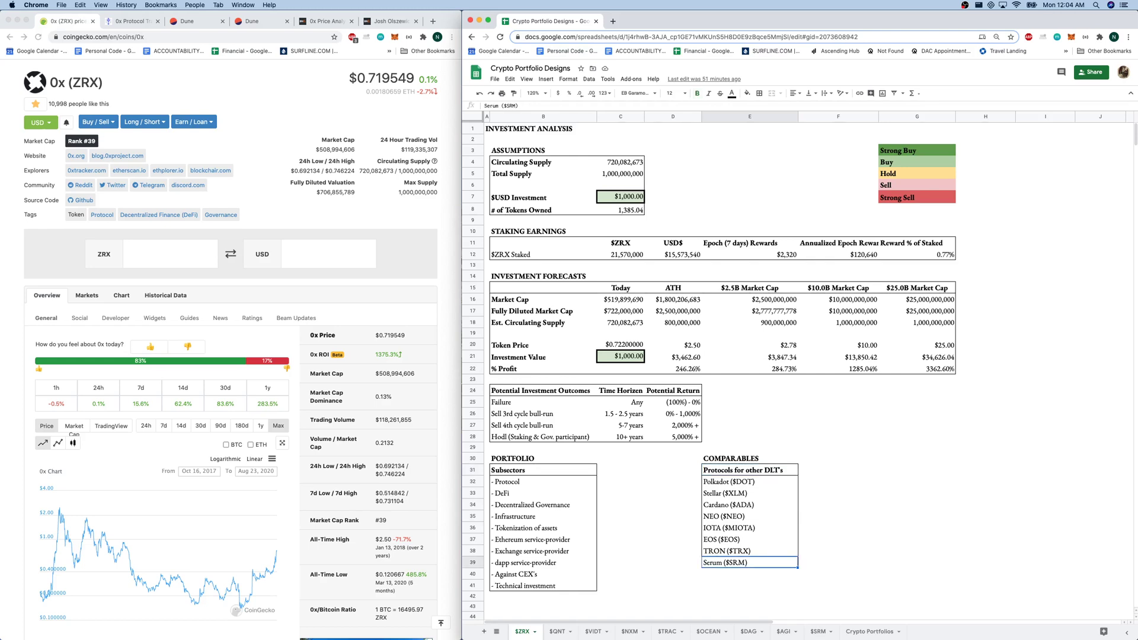
left_click(750, 470)
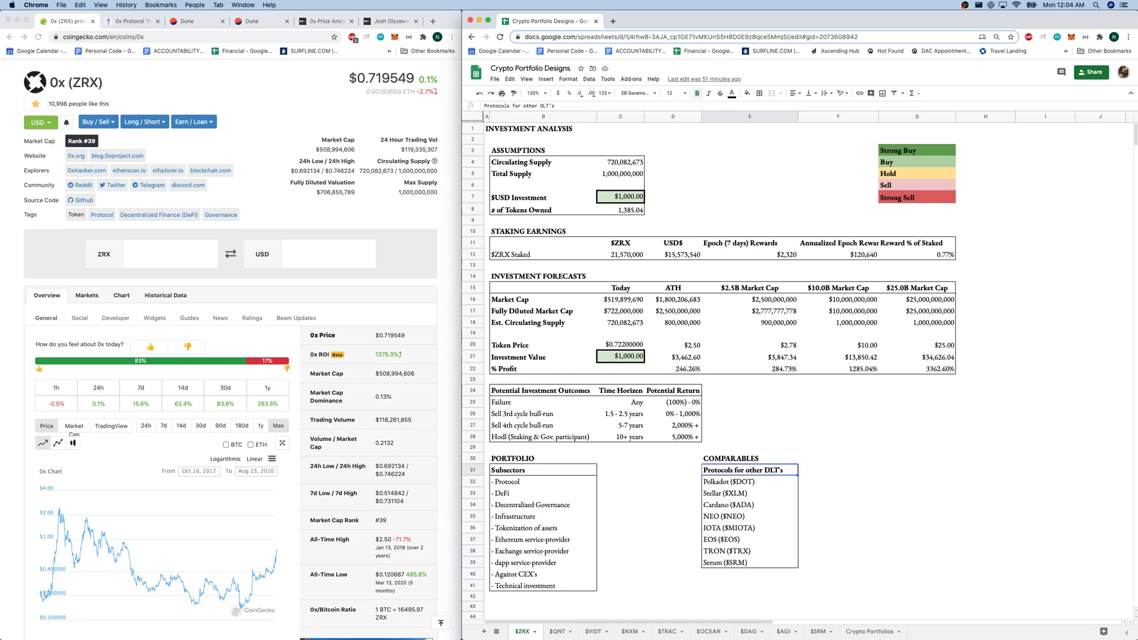